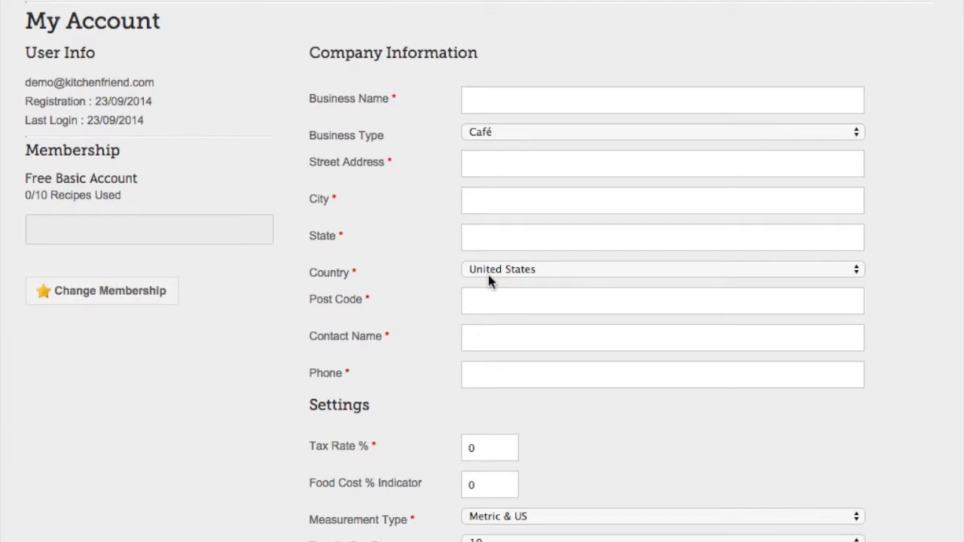
Enter "My Cafe" as the business name and fill in the street address in the company information
click(543, 105)
text(My Cafe)
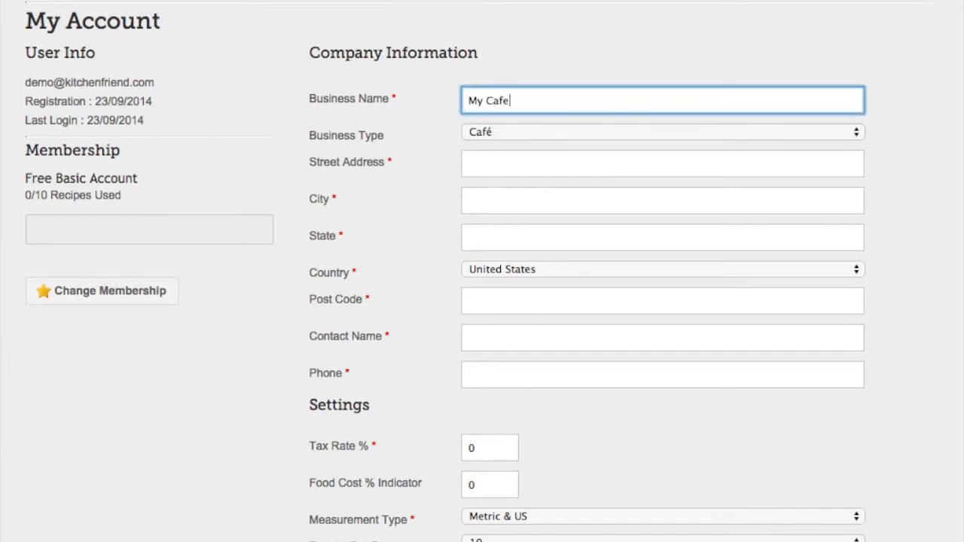
key(Tab)
click(587, 161)
text(Home address)
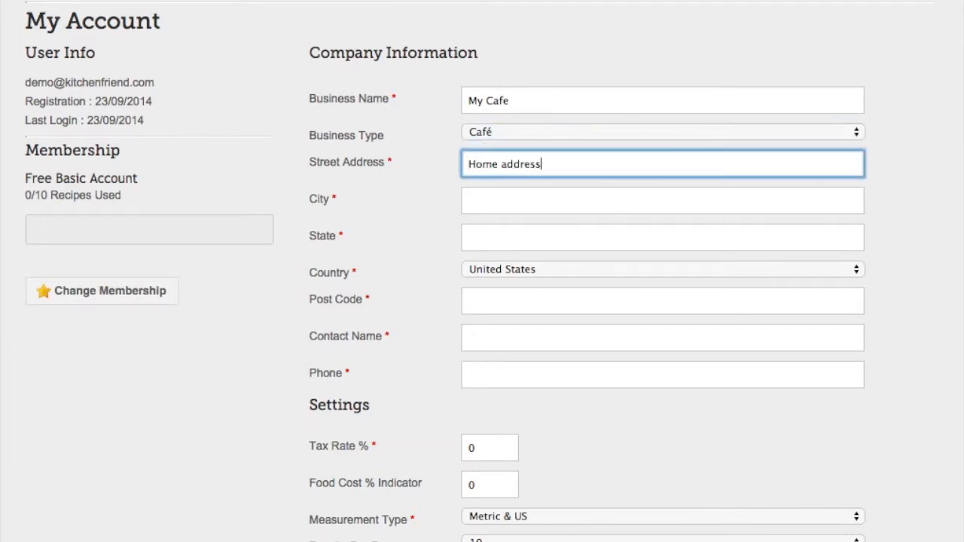
Set the company's city to Melbourne, the state to Vic and the country to Australia
key(Tab)
text(Melbourne)
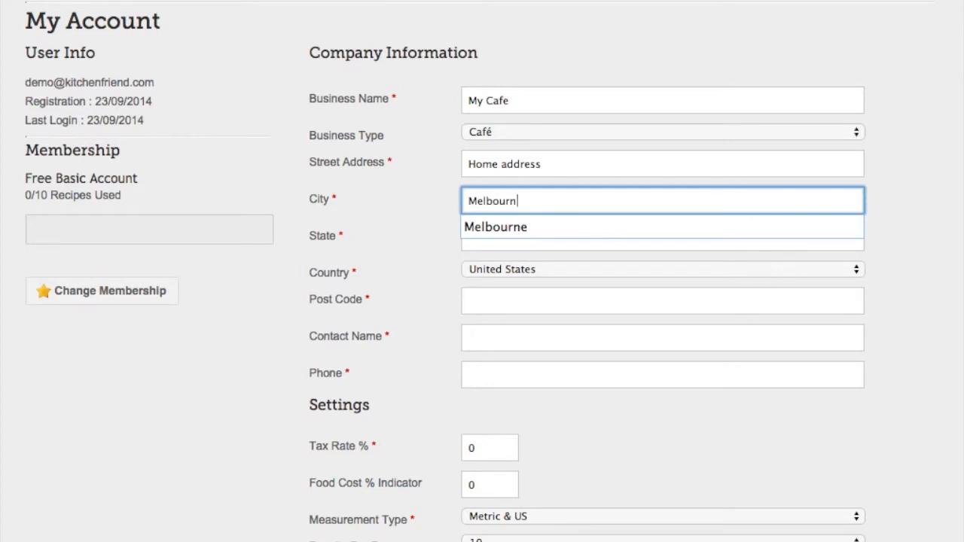
key(Tab)
text(Vic)
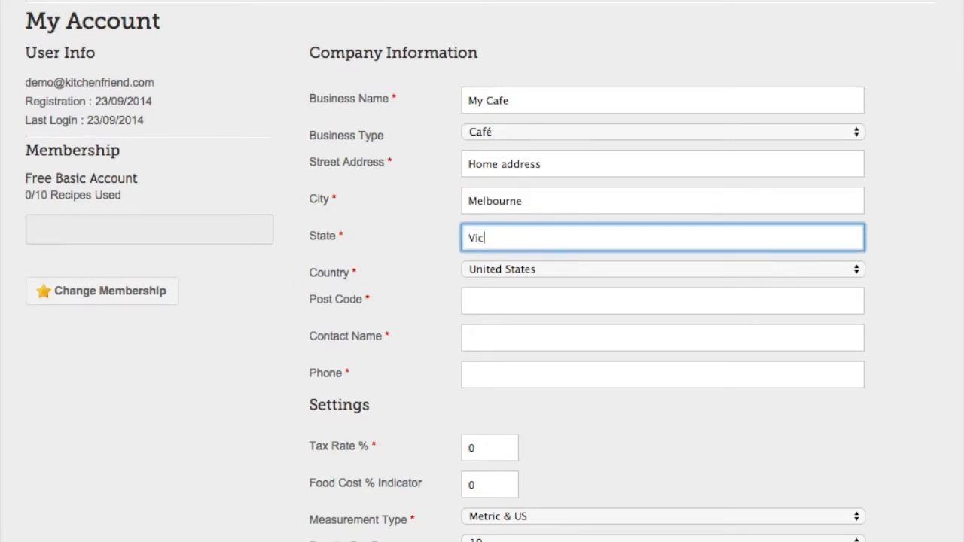
key(Tab)
key(space)
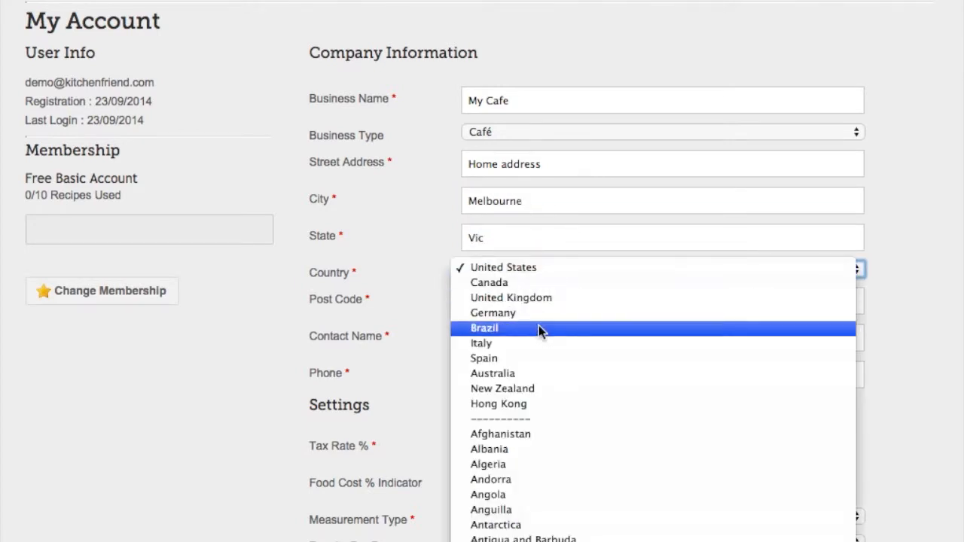
click(527, 370)
Fill in the company's post code, contact name and phone number
click(499, 299)
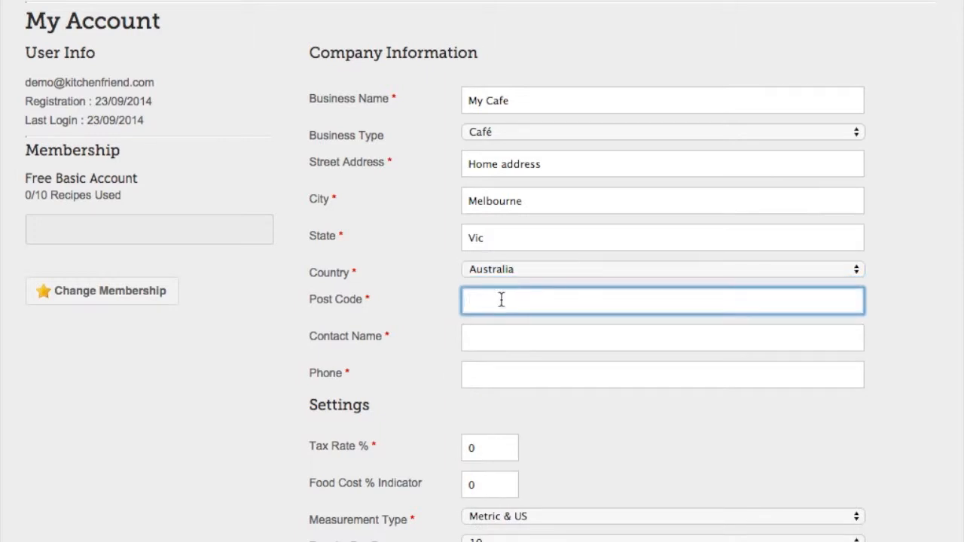
text(36557)
key(Tab)
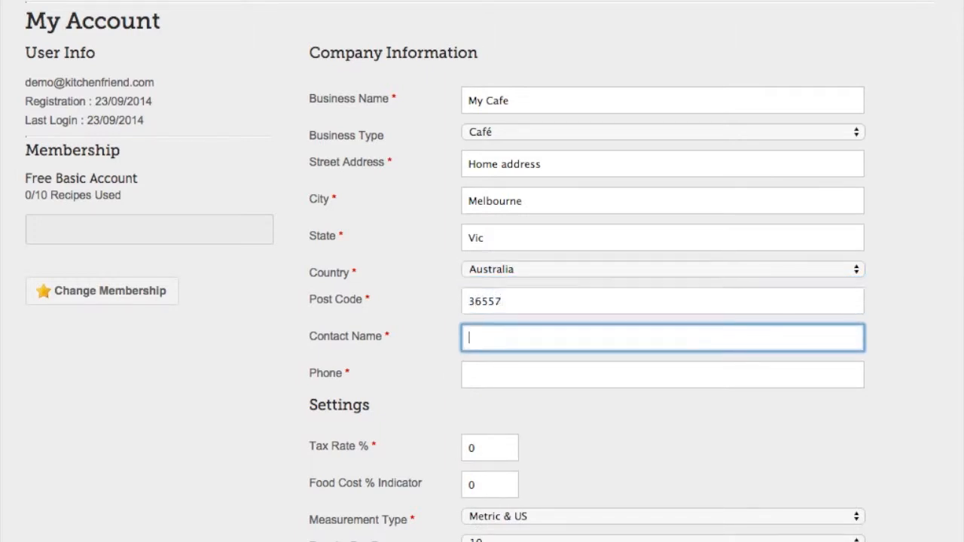
text(Daniel)
key(Tab)
text(7766845)
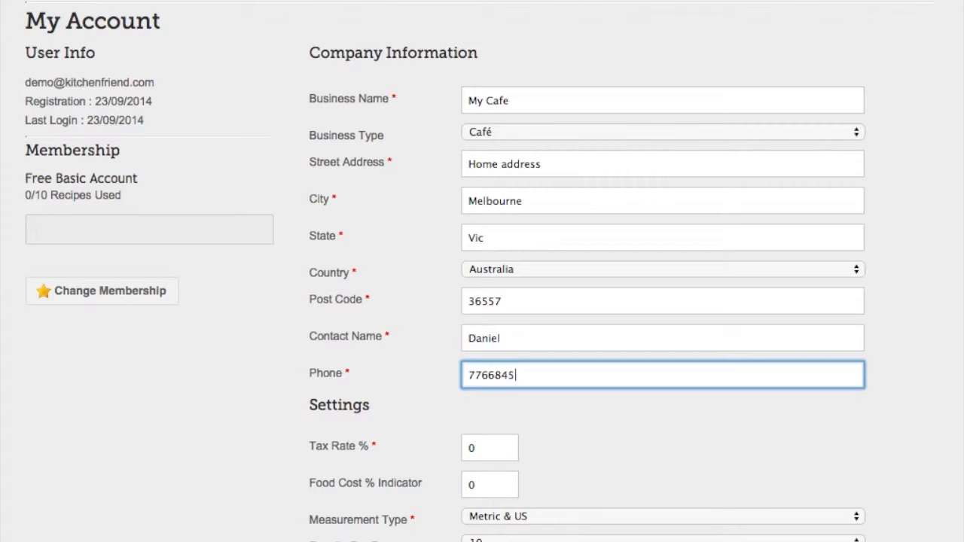
text( 8484748)
click(602, 435)
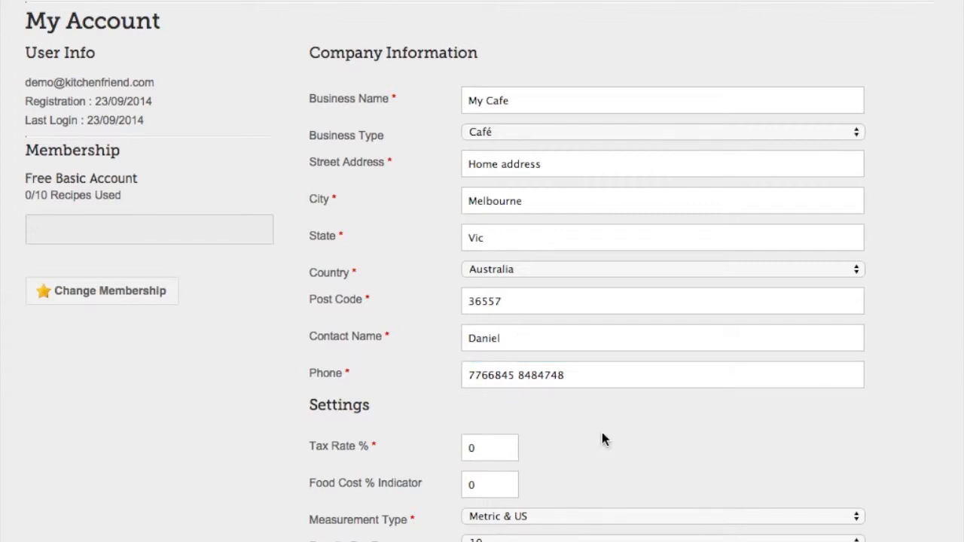
Set the tax rate to 10% and the food cost indicator to 29% in the account settings
scroll(650, 413, down, 3)
scroll(709, 467, down, 2)
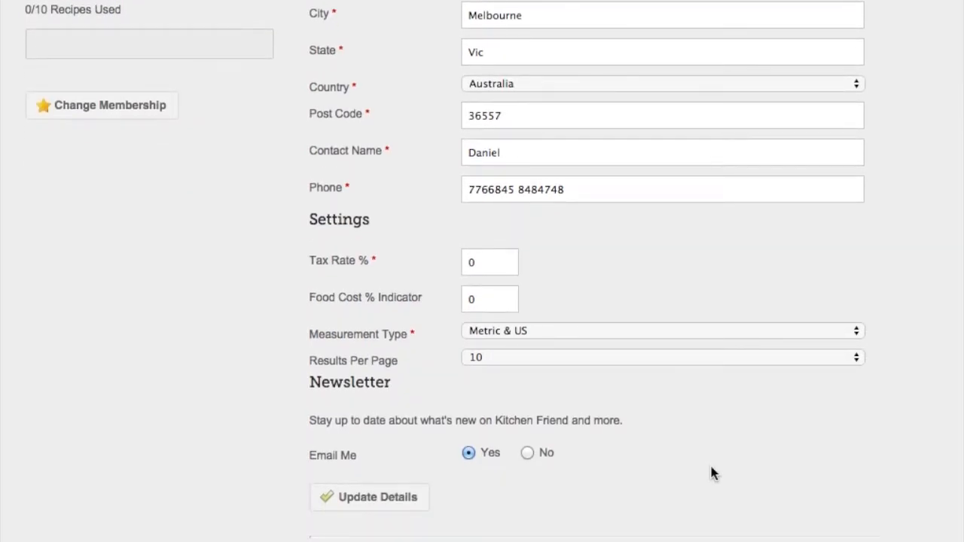
scroll(509, 275, down, 1)
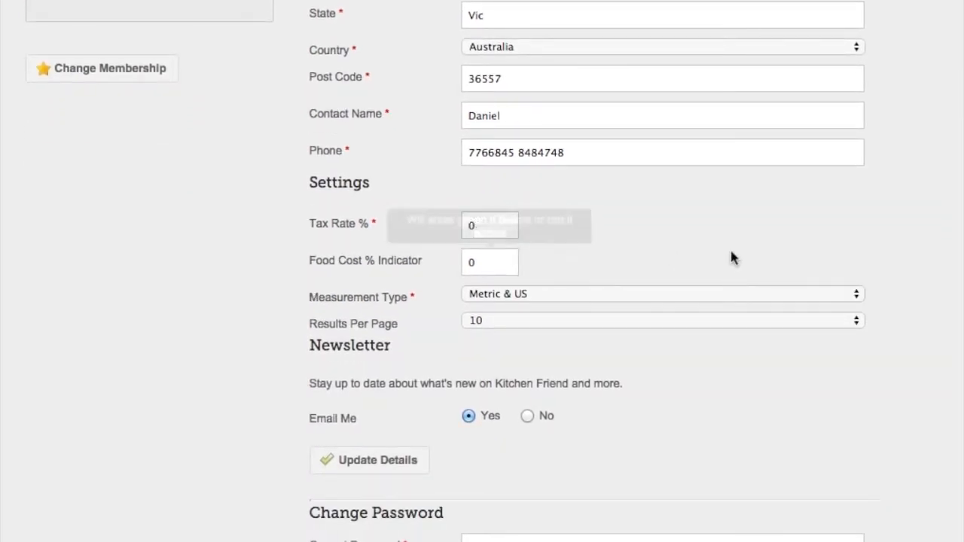
click(490, 226)
key(BackSpace)
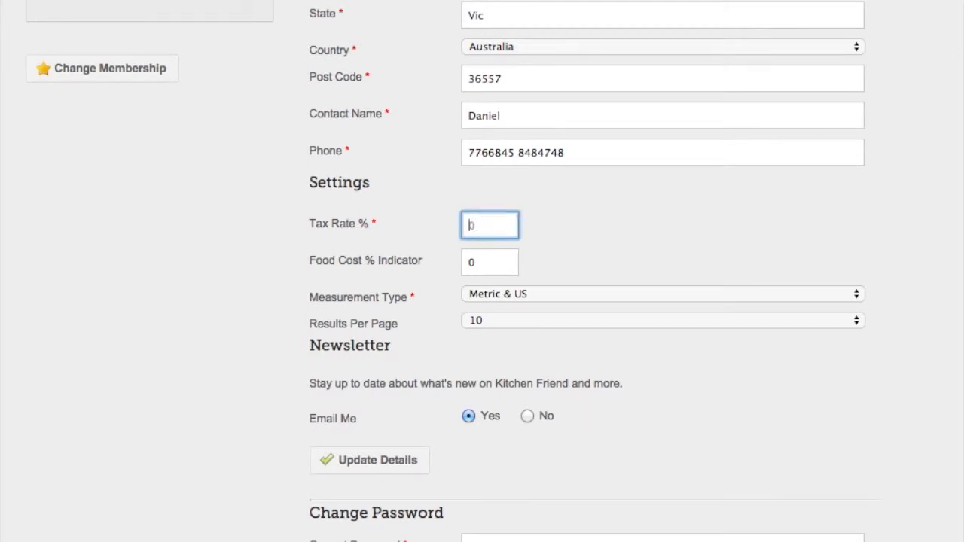
text(10)
key(Tab)
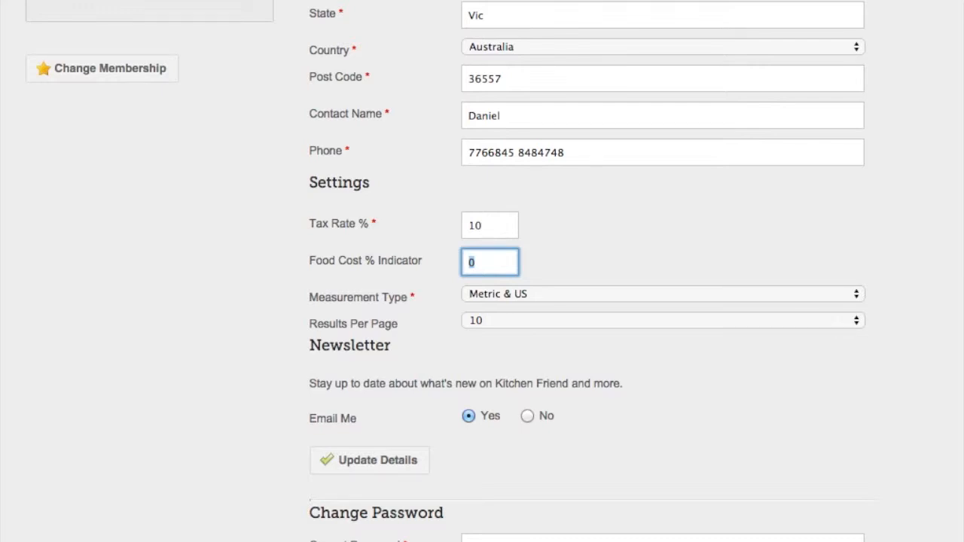
text(29)
key(Tab)
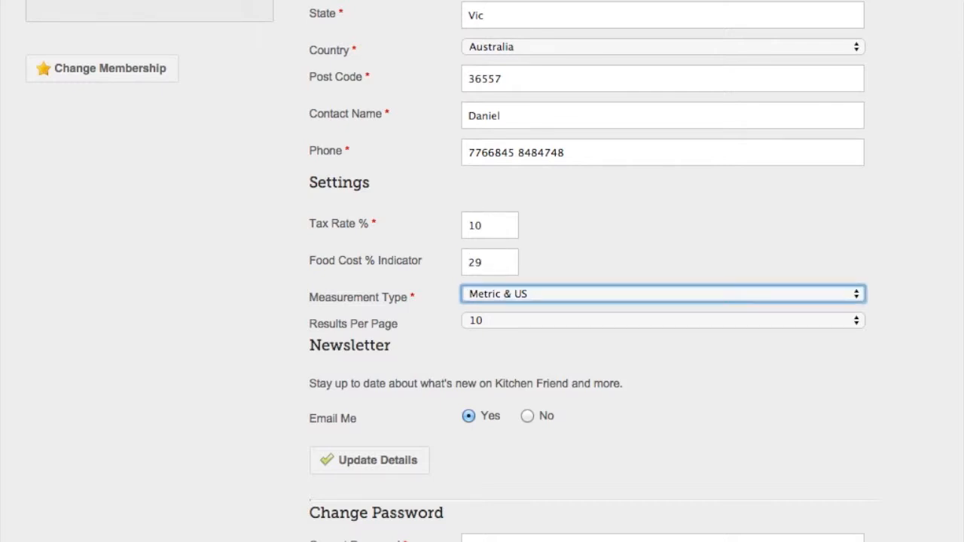
click(583, 241)
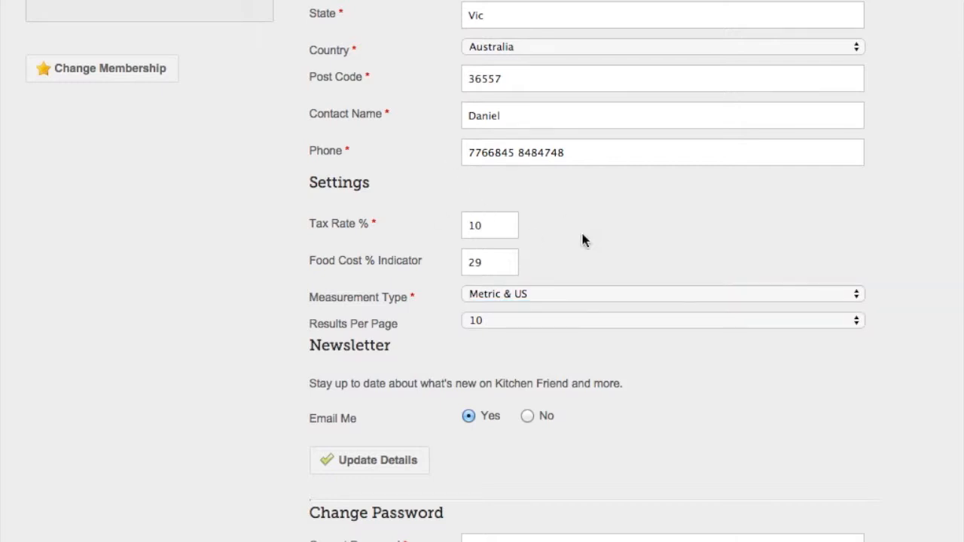
mouse_move(502, 266)
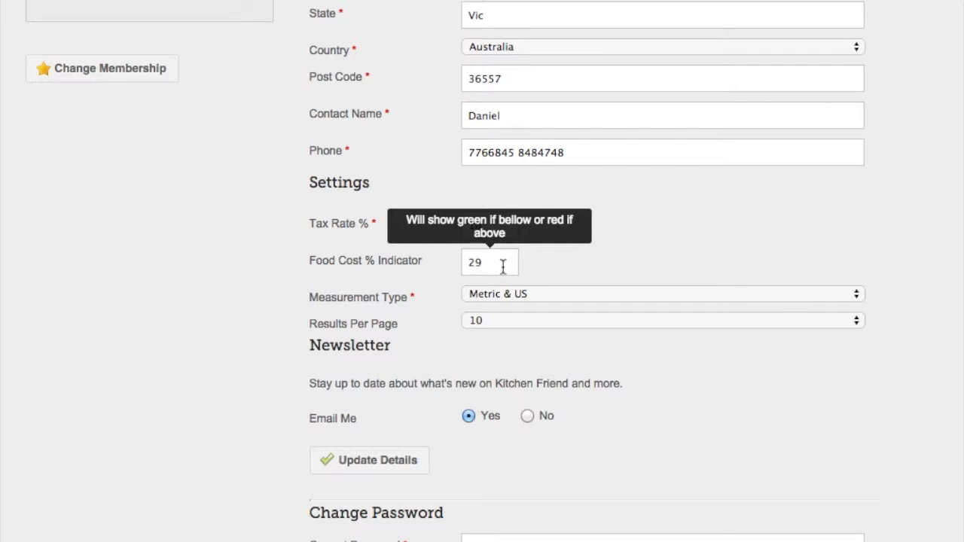
Choose Metric & US as the measurement type and set the results per page to 25
scroll(656, 261, up, 1)
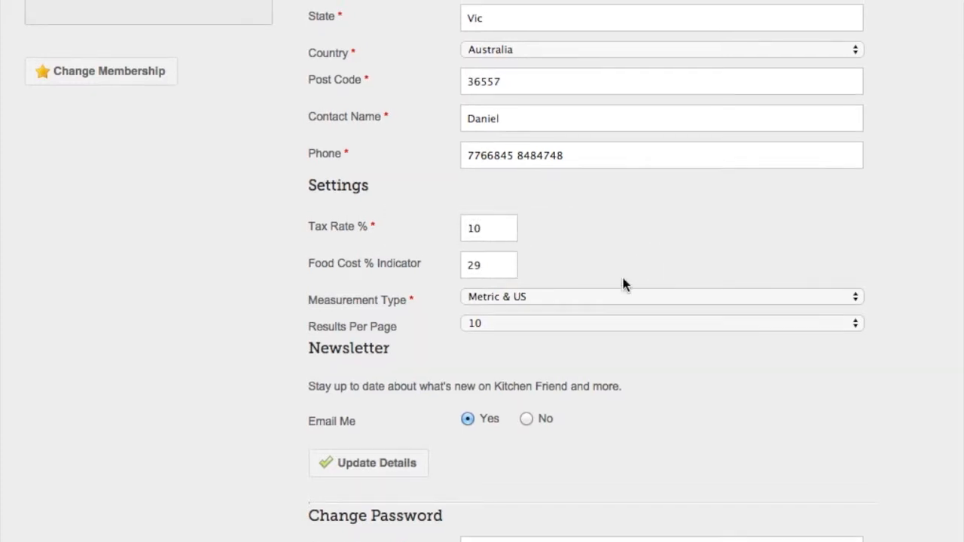
click(765, 300)
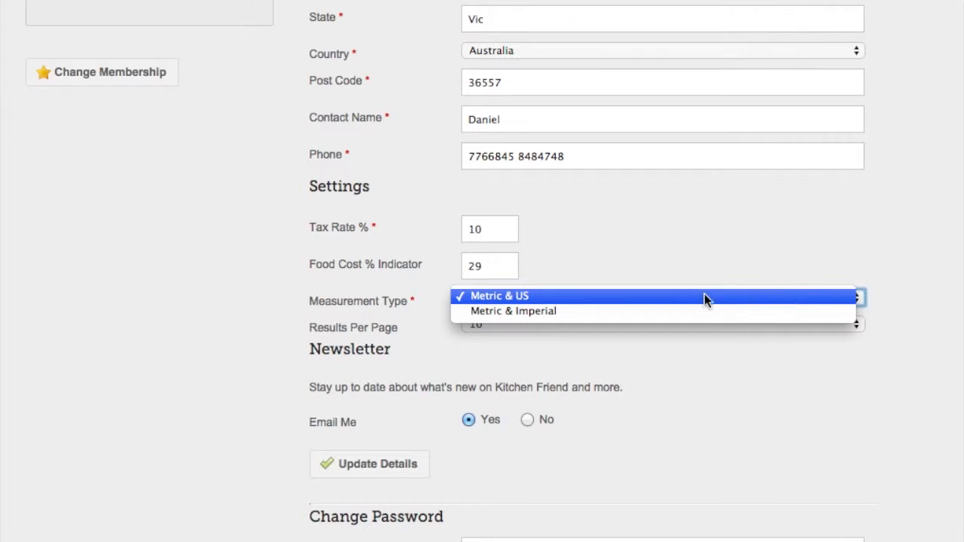
click(532, 296)
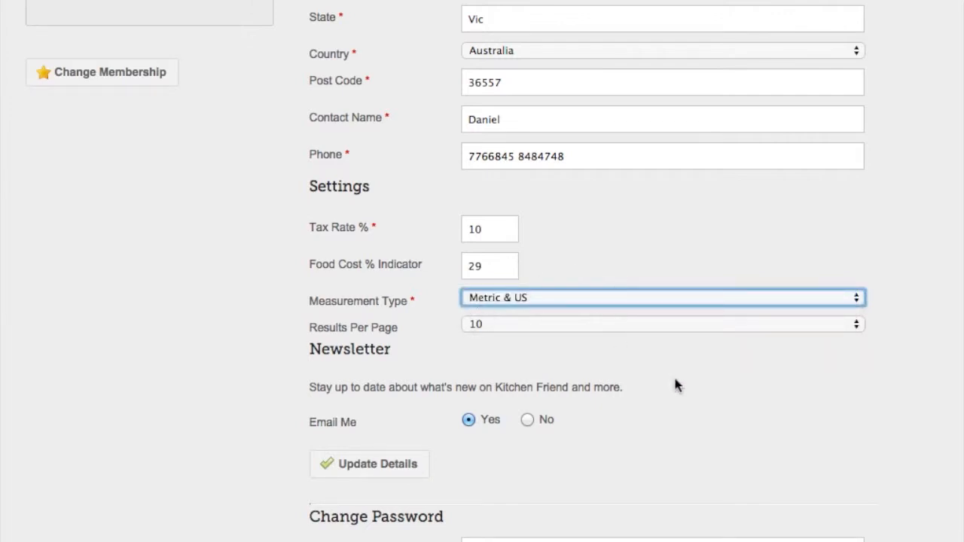
click(807, 430)
click(510, 325)
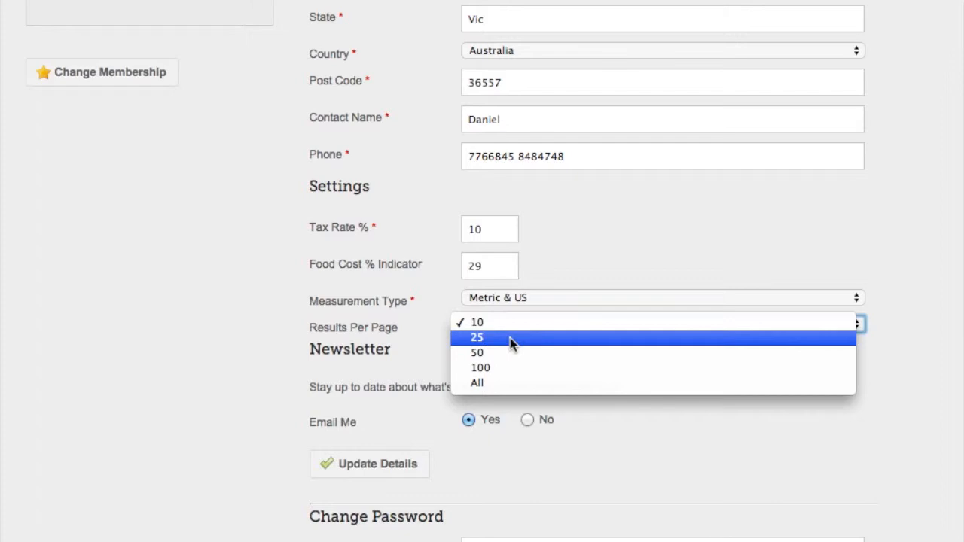
click(510, 337)
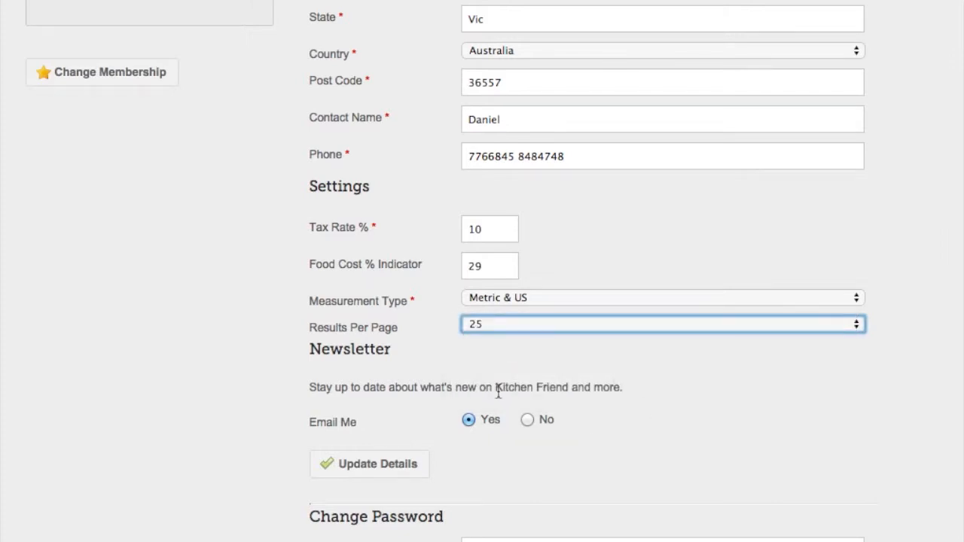
Submit the updated account details and confirm the change
scroll(644, 471, down, 1)
scroll(644, 471, down, 2)
click(368, 445)
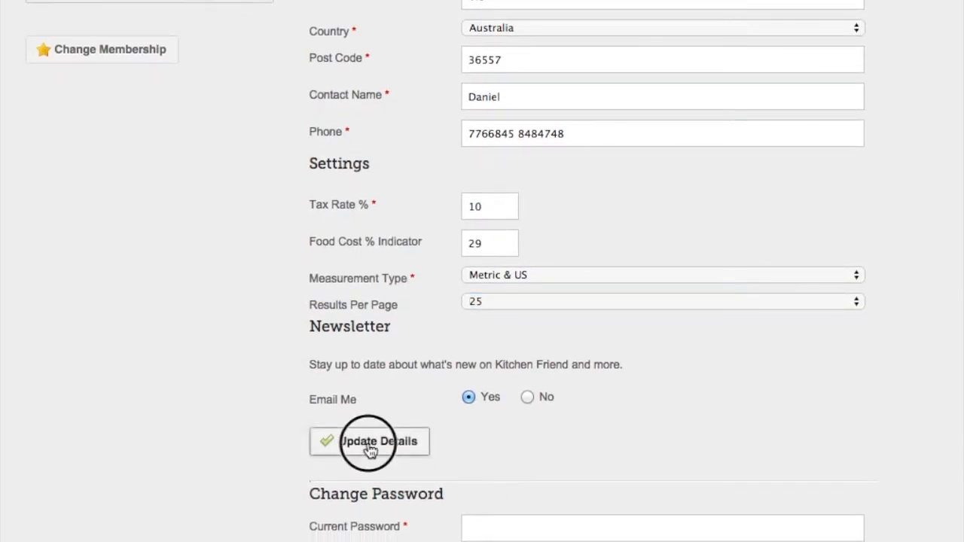
scroll(370, 440, up, 5)
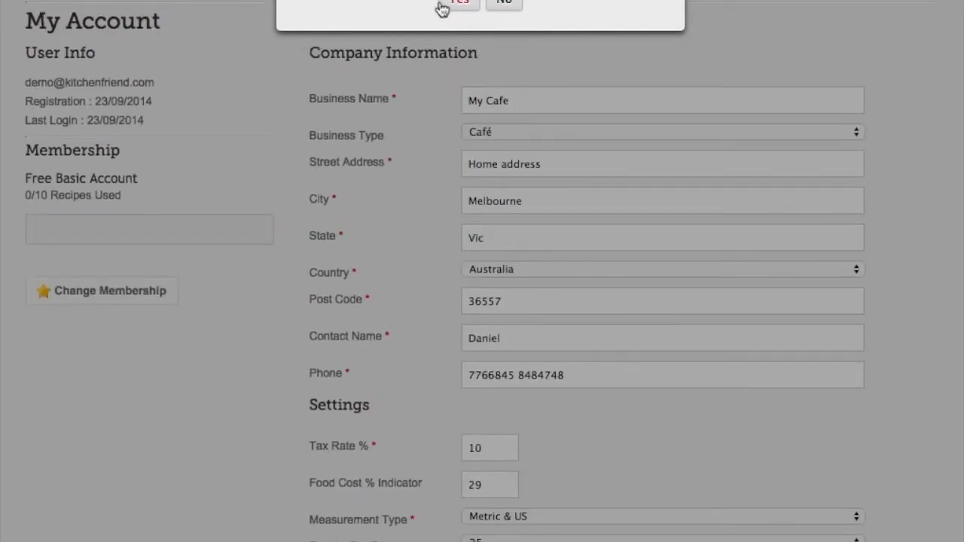
click(464, 3)
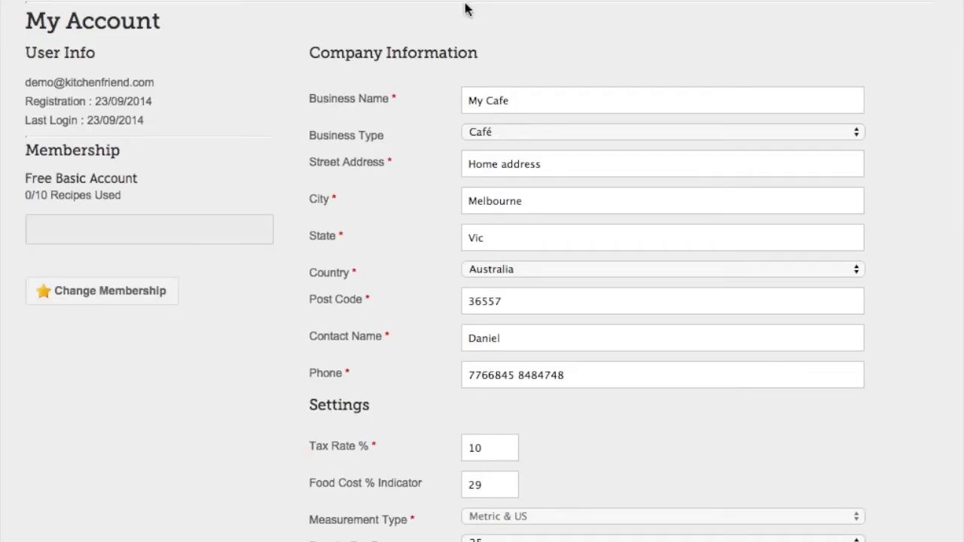
scroll(460, 459, down, 3)
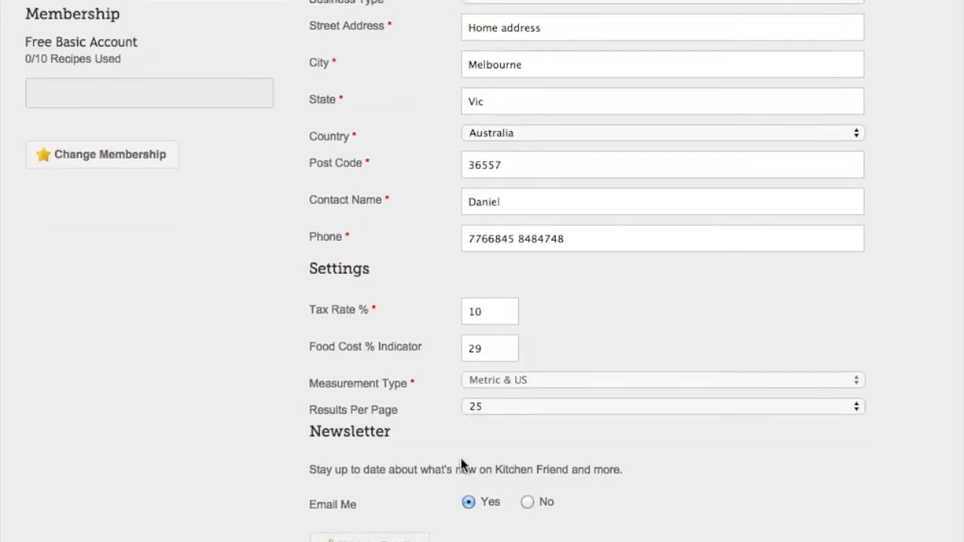
Open the My Products list and set the total cost of the Zucchini box to 27.00
scroll(462, 464, up, 3)
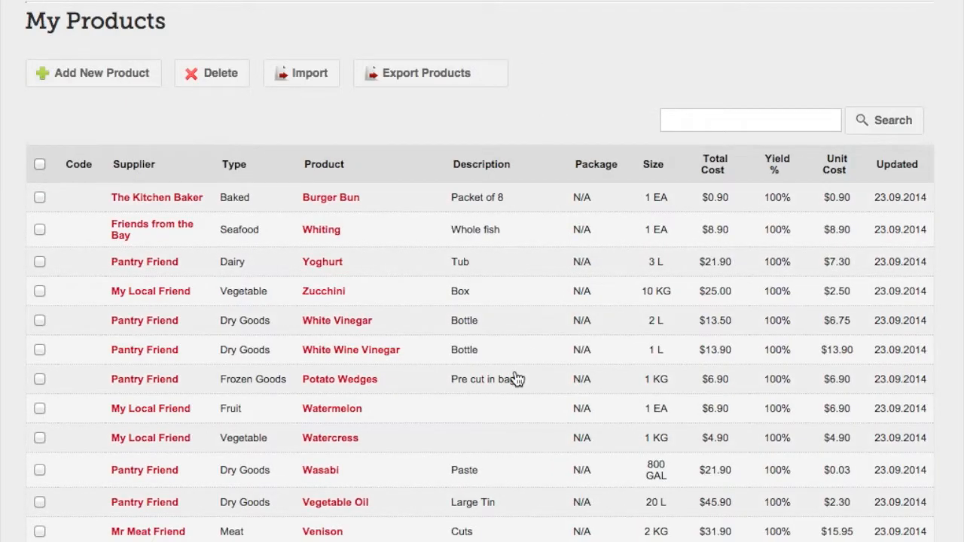
scroll(516, 379, down, 10)
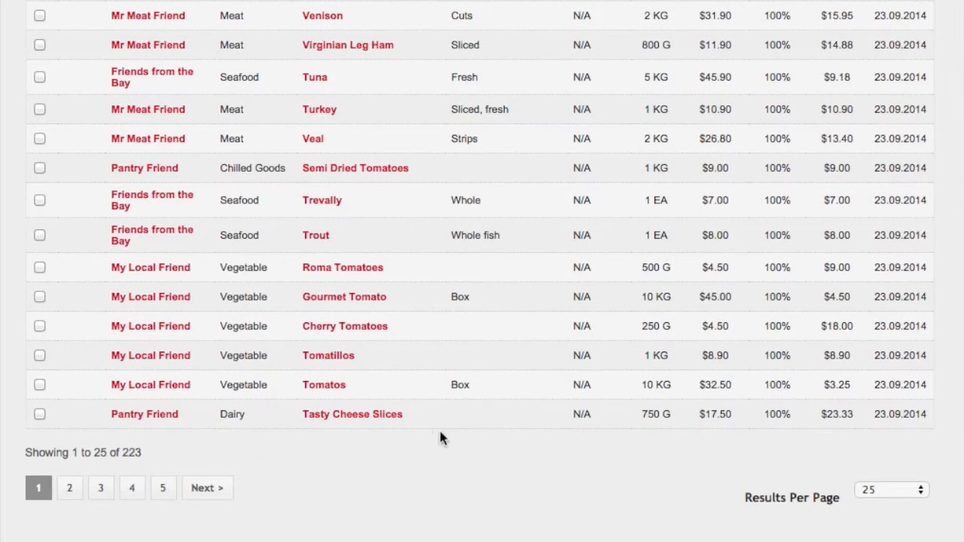
scroll(444, 438, up, 8)
scroll(445, 438, up, 2)
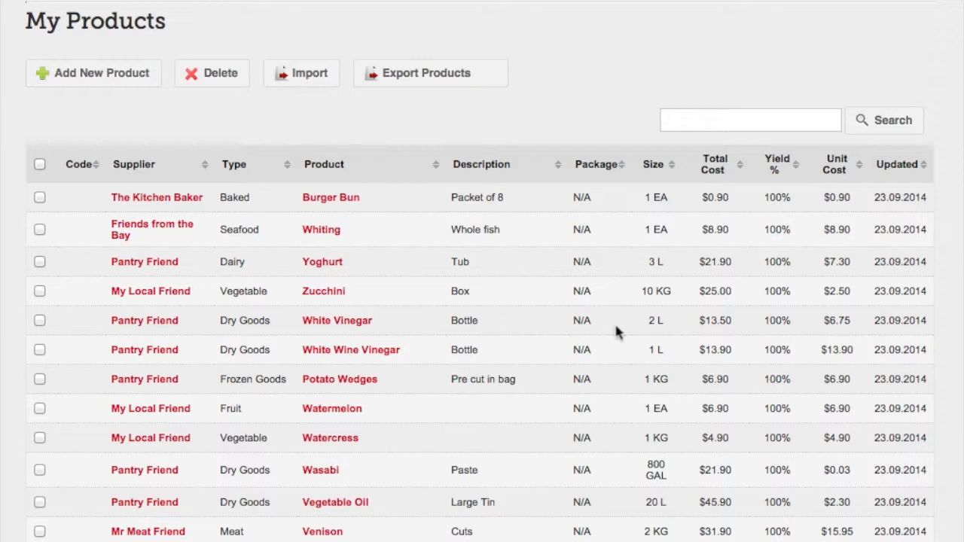
click(727, 292)
text(270)
key(BackSpace)
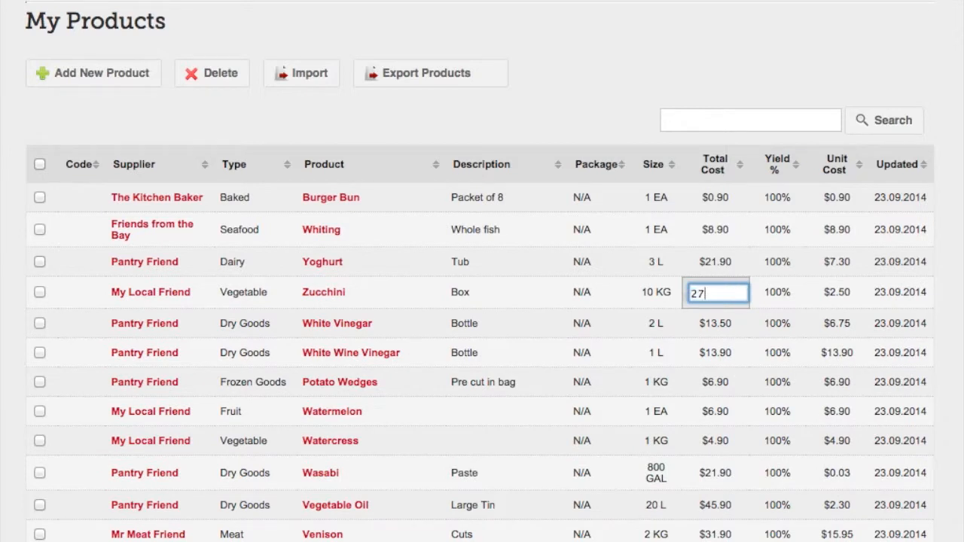
text(.00)
key(Return)
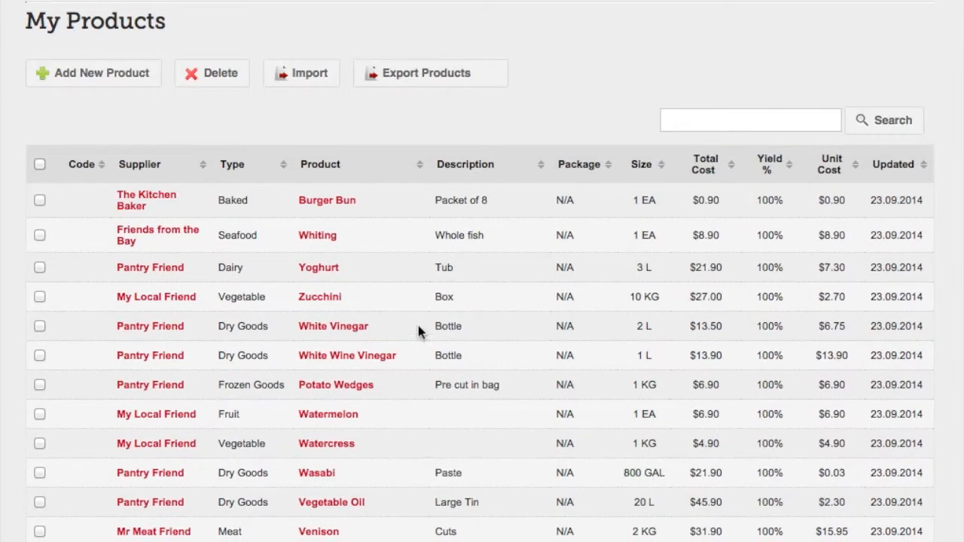
Change the supplier of the Zucchini, Yoghurt and Whiting products to Friends from the Bay in one bulk update
click(39, 297)
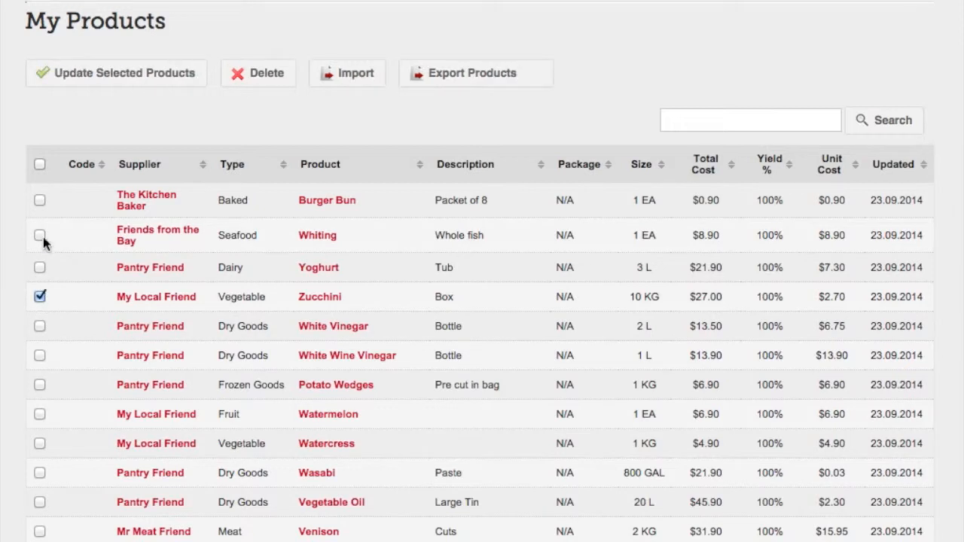
click(40, 269)
click(38, 234)
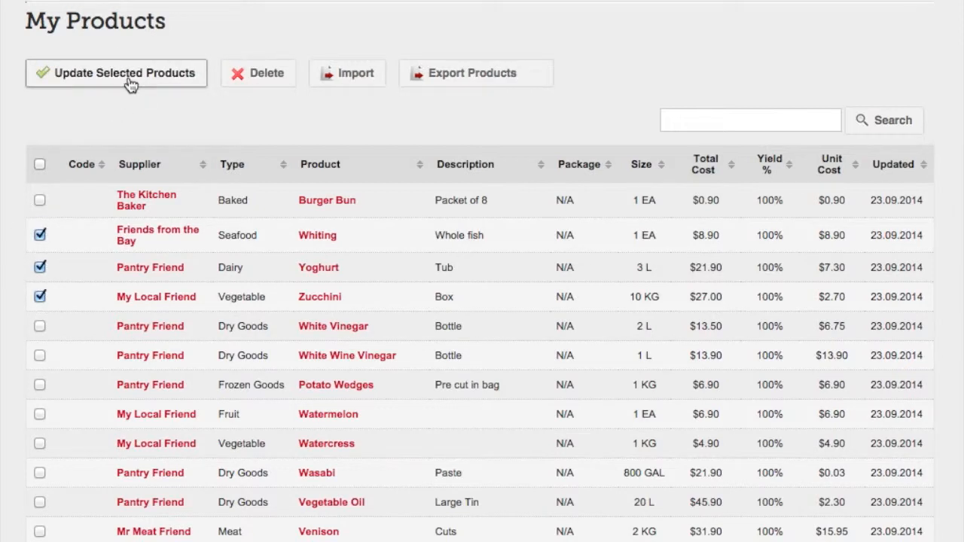
click(124, 73)
click(505, 70)
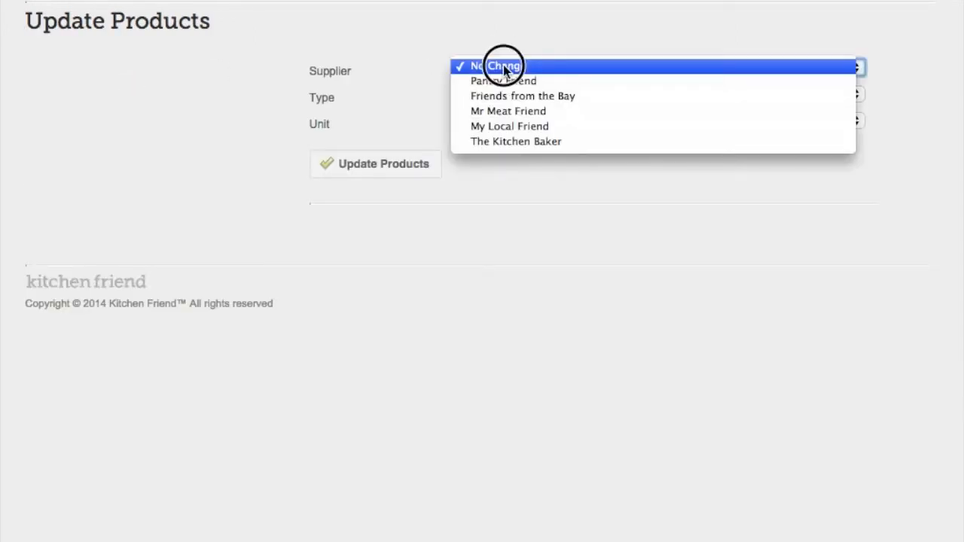
click(501, 96)
click(387, 175)
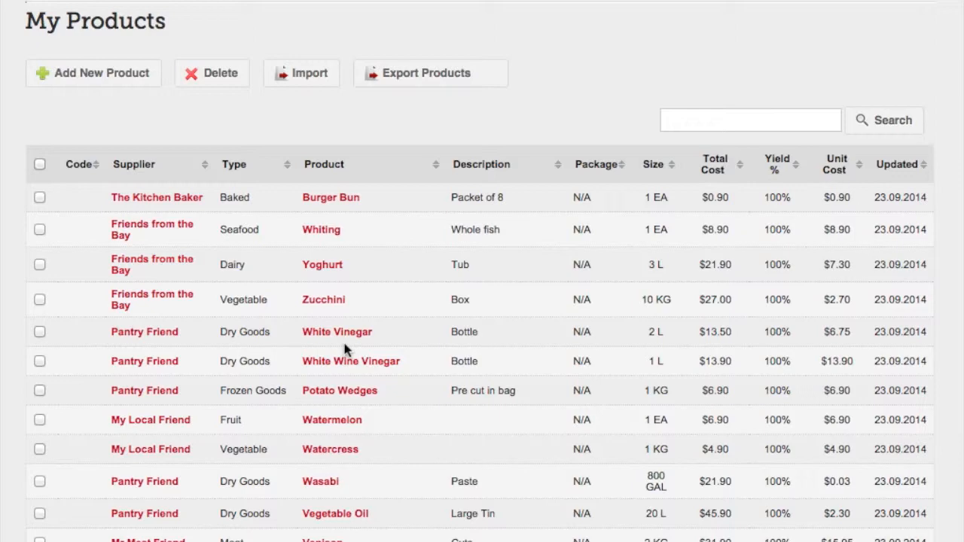
scroll(406, 347, down, 10)
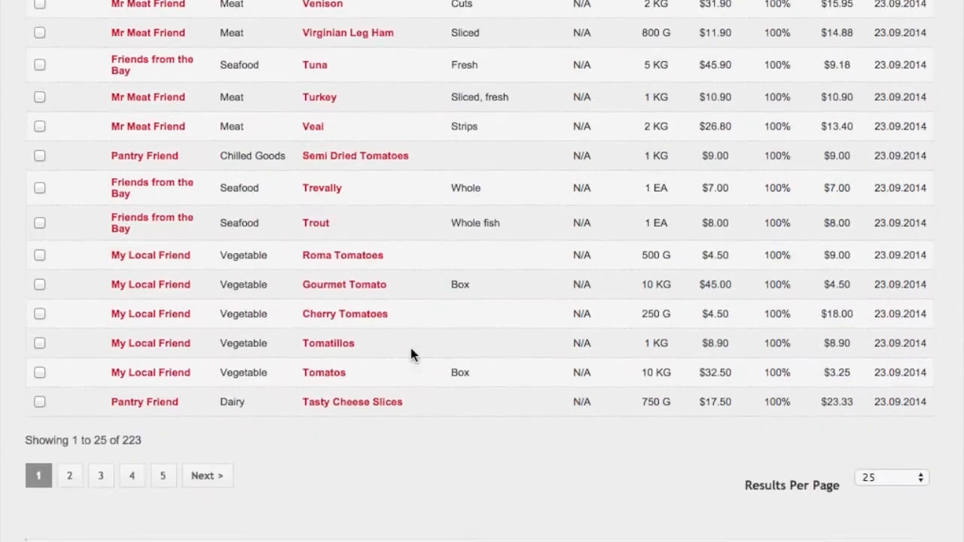
Show all results on one page of My Products, then select every product and delete them all, confirming the deletion
click(892, 489)
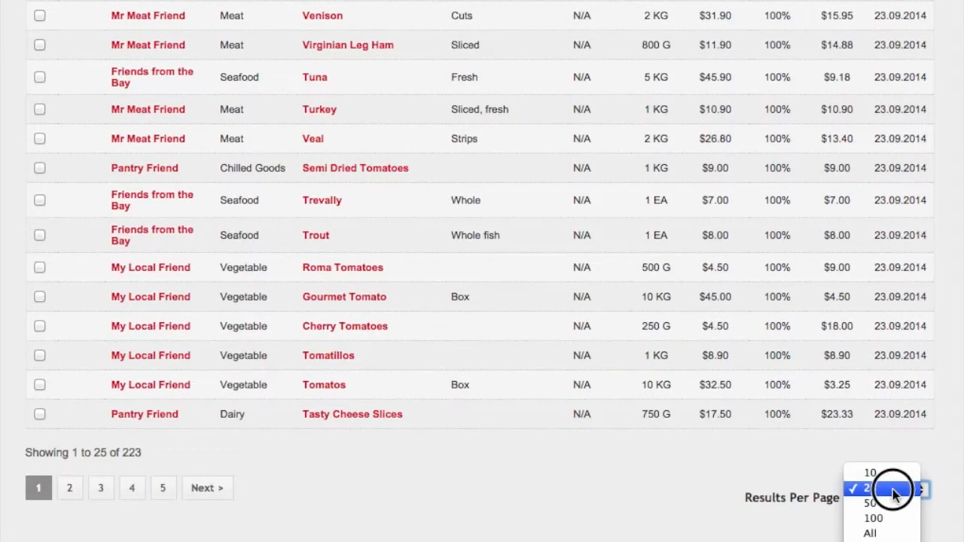
click(891, 535)
scroll(363, 476, up, 20)
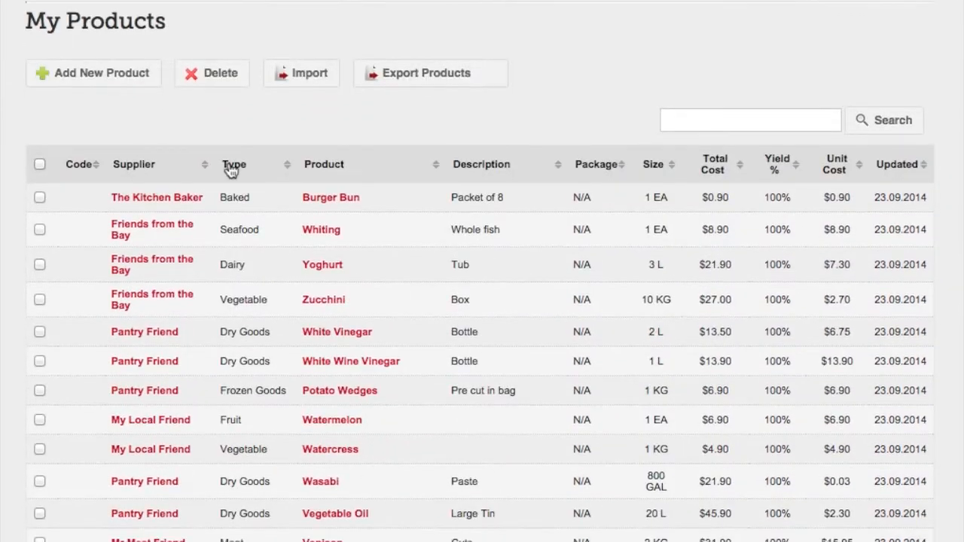
click(41, 170)
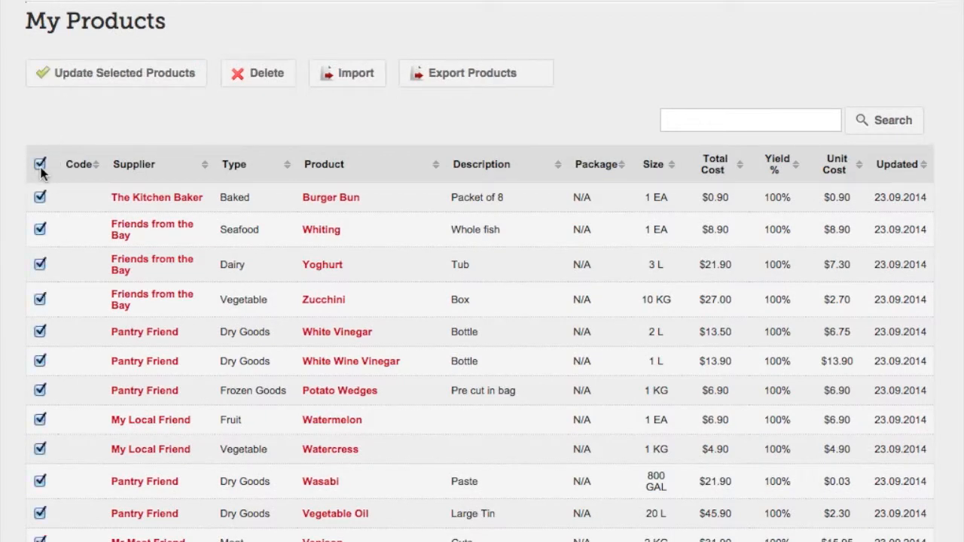
click(260, 80)
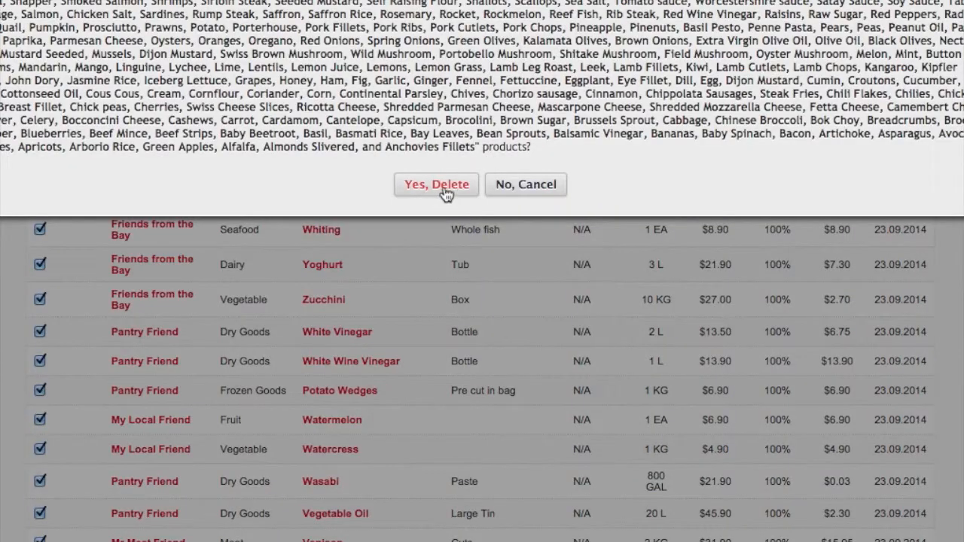
click(444, 188)
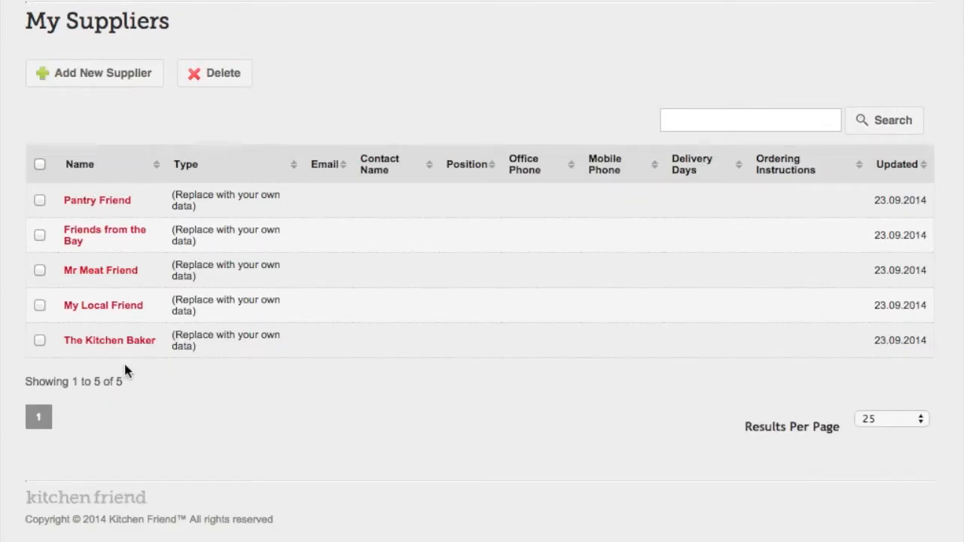
Select all suppliers in the My Suppliers list and delete them, confirming the deletion
click(40, 165)
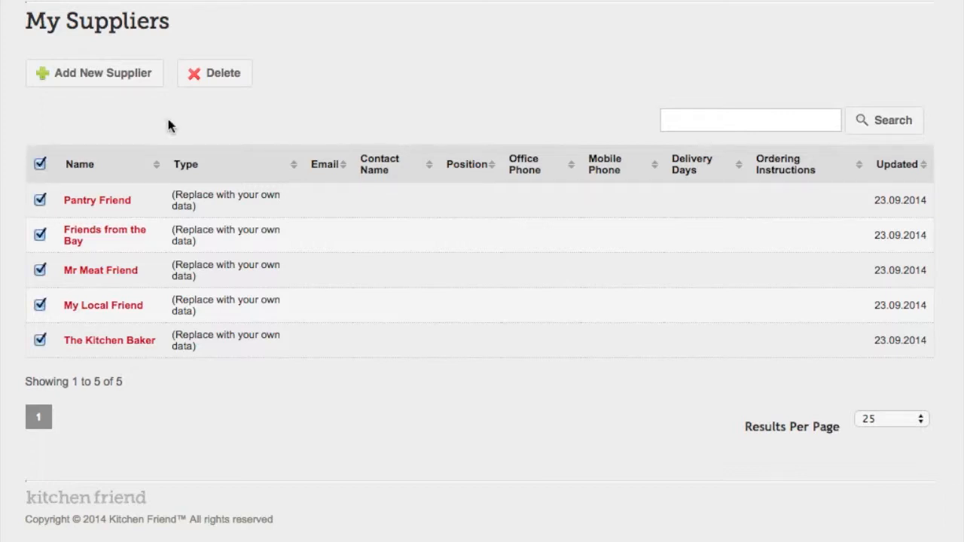
click(217, 75)
click(452, 1)
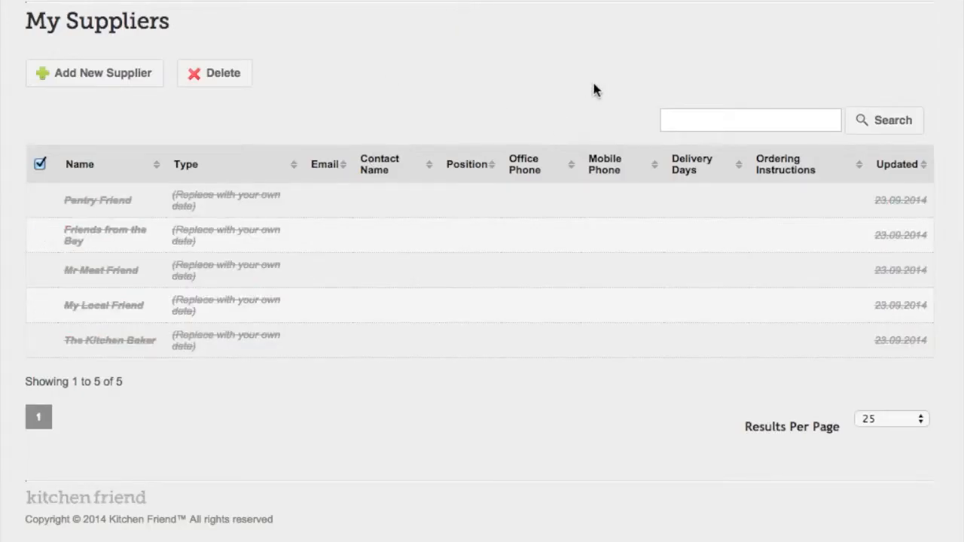
Open My Lists and review the collections, product types, recipe and menu item categories, and package types
click(853, 2)
click(853, 22)
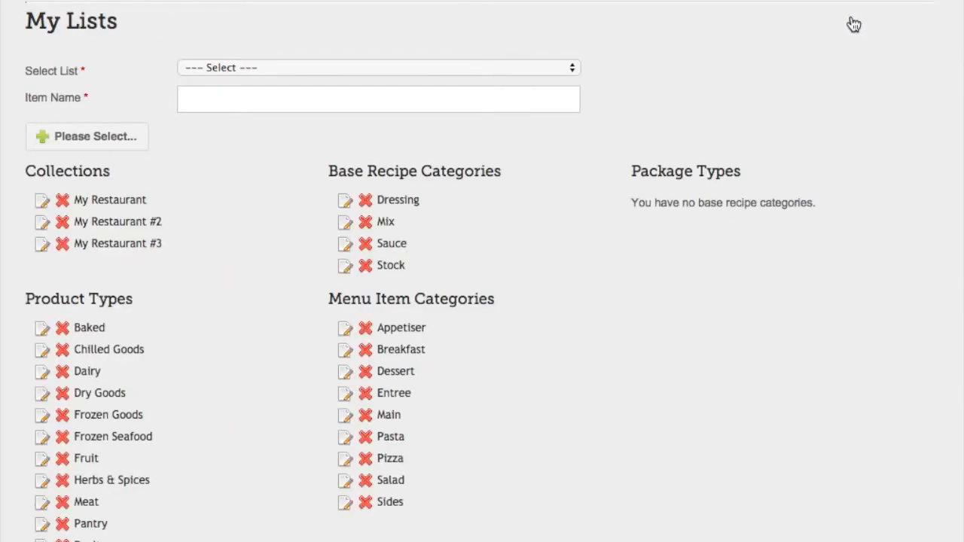
scroll(557, 380, down, 3)
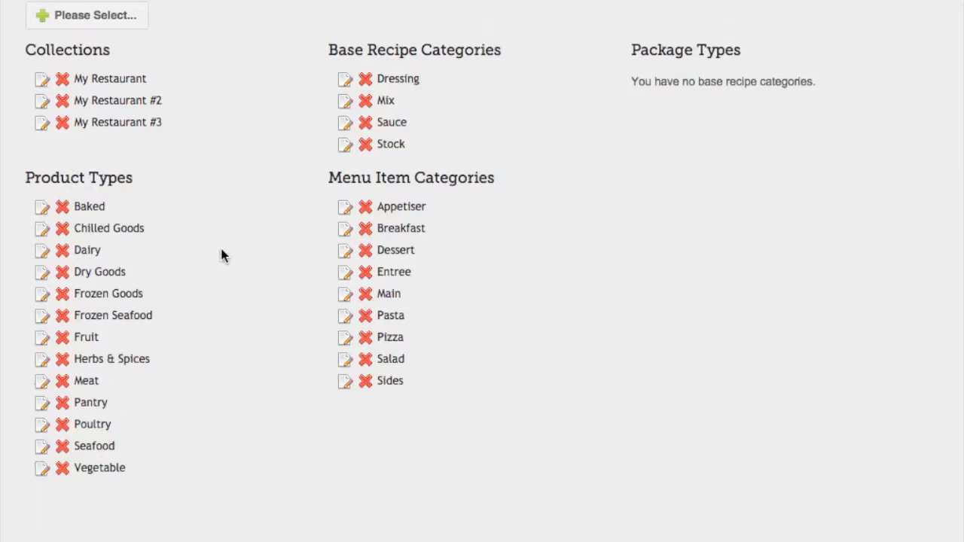
scroll(515, 369, up, 3)
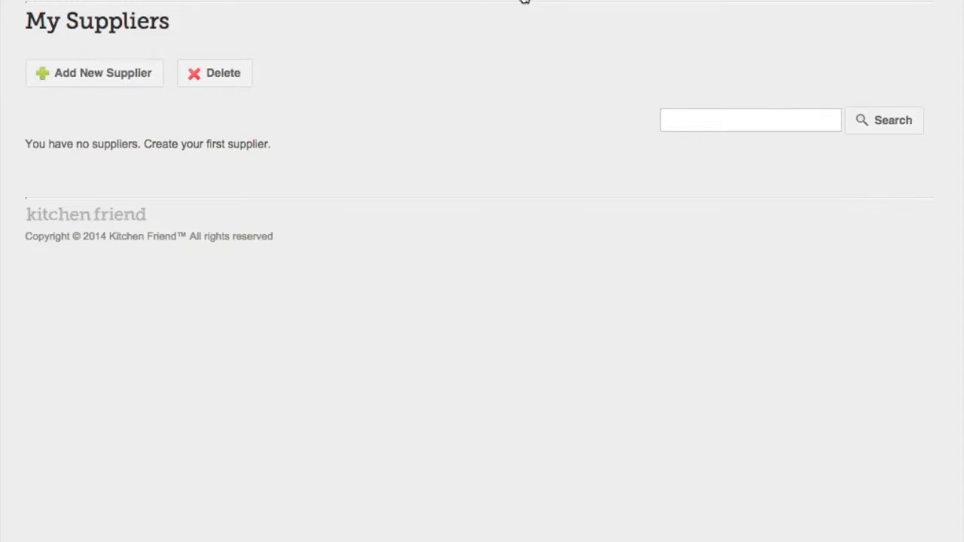
Open the product list import page from My Products and download the pre-made Excel template file
click(525, 1)
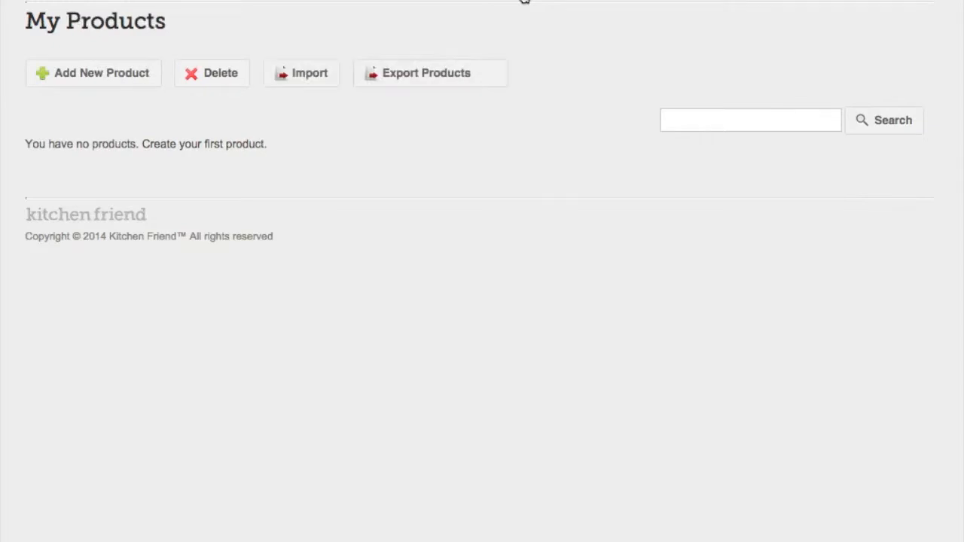
click(310, 79)
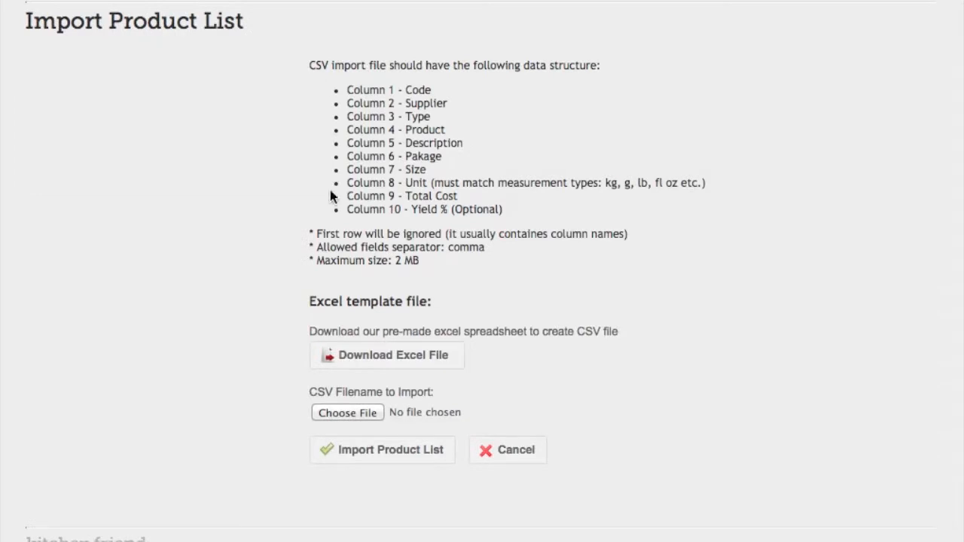
click(312, 86)
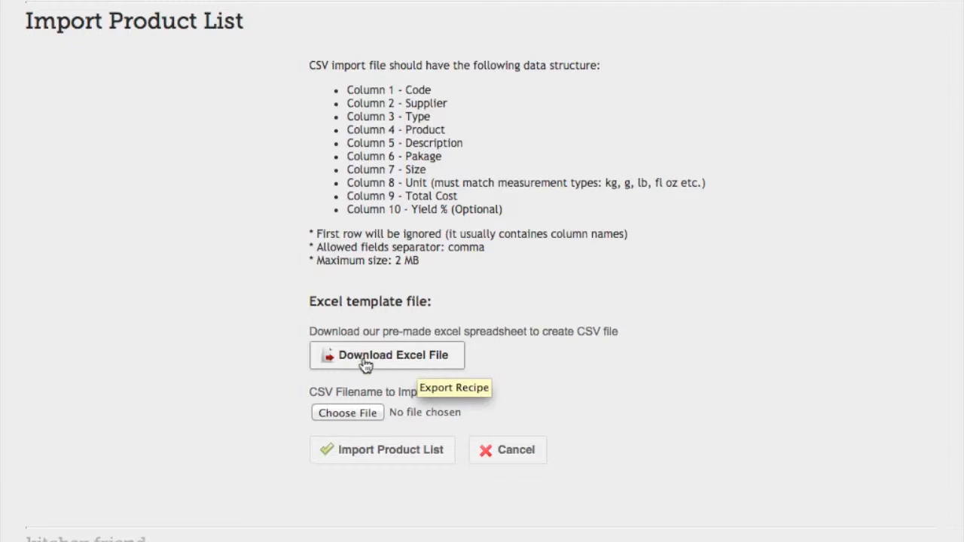
click(399, 369)
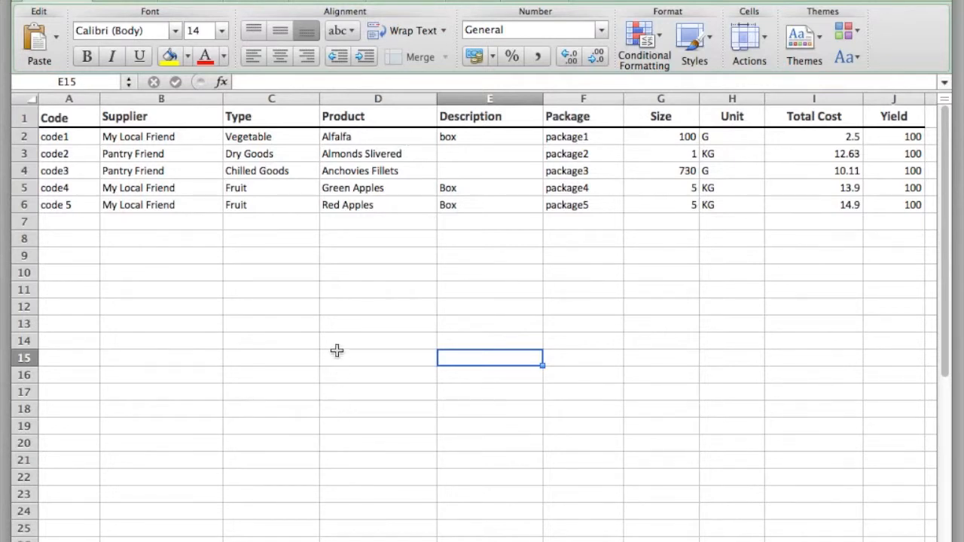
Switch to Excel and examine the sample product rows in the downloaded product list template
click(343, 310)
click(715, 285)
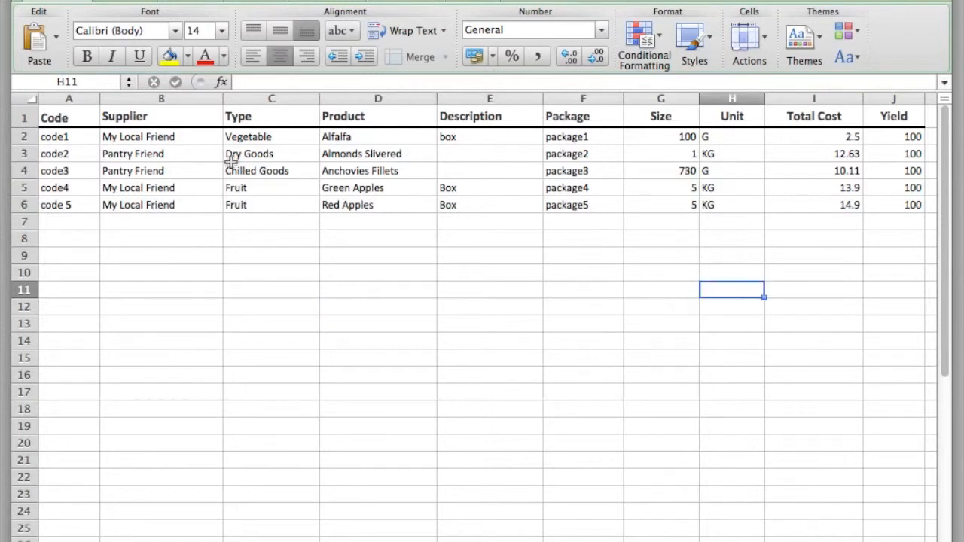
drag(65, 136, 876, 209)
click(315, 320)
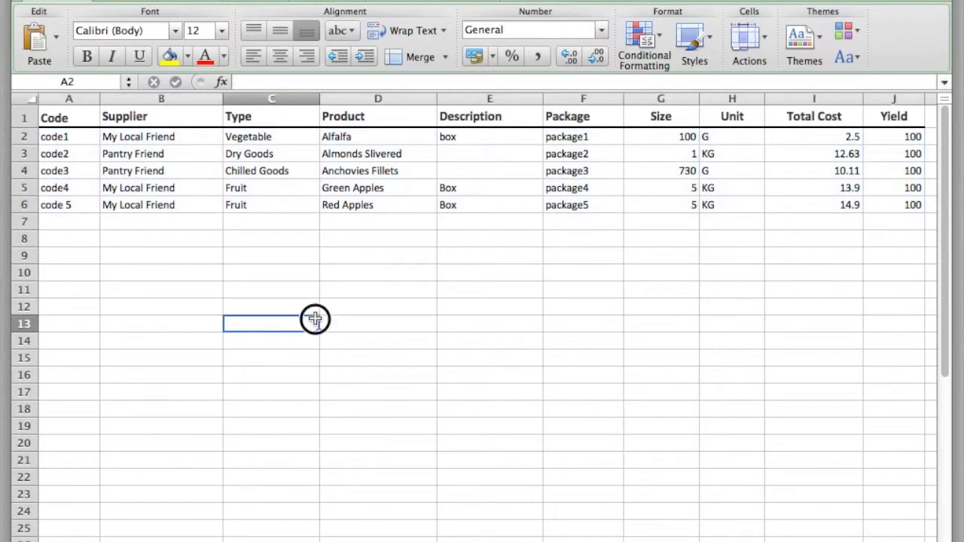
Review the template's column headings from Code, Supplier, Type and Product through to Description
click(82, 116)
click(176, 116)
click(264, 118)
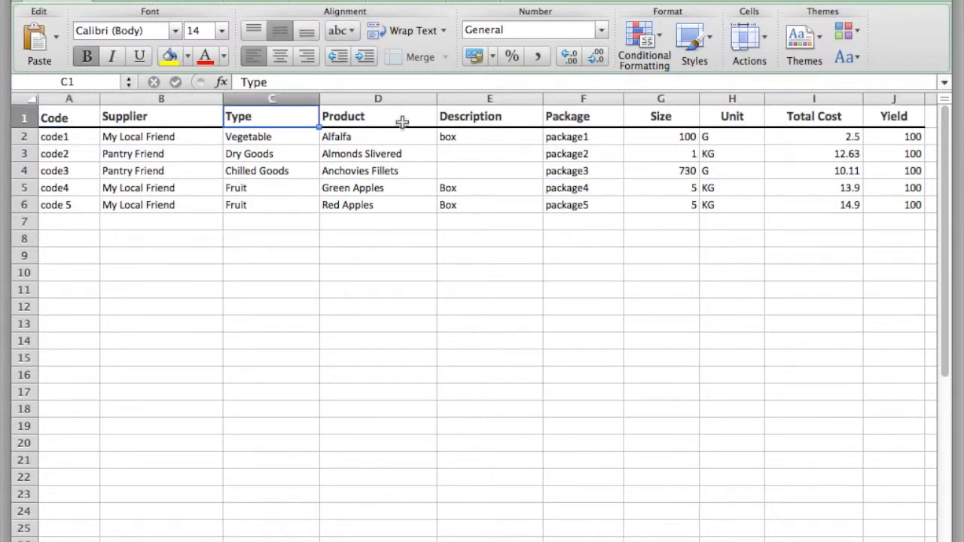
click(403, 121)
click(129, 113)
click(237, 119)
click(346, 118)
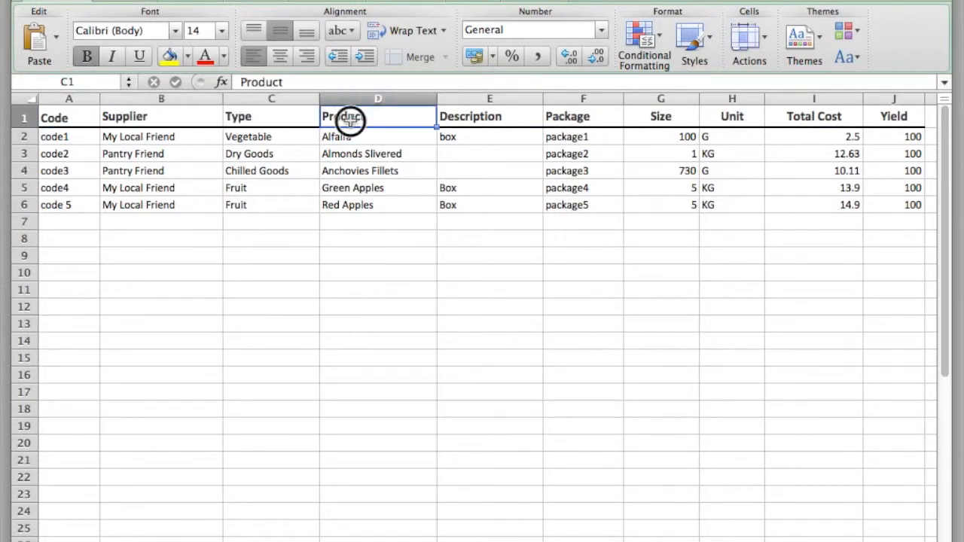
click(483, 116)
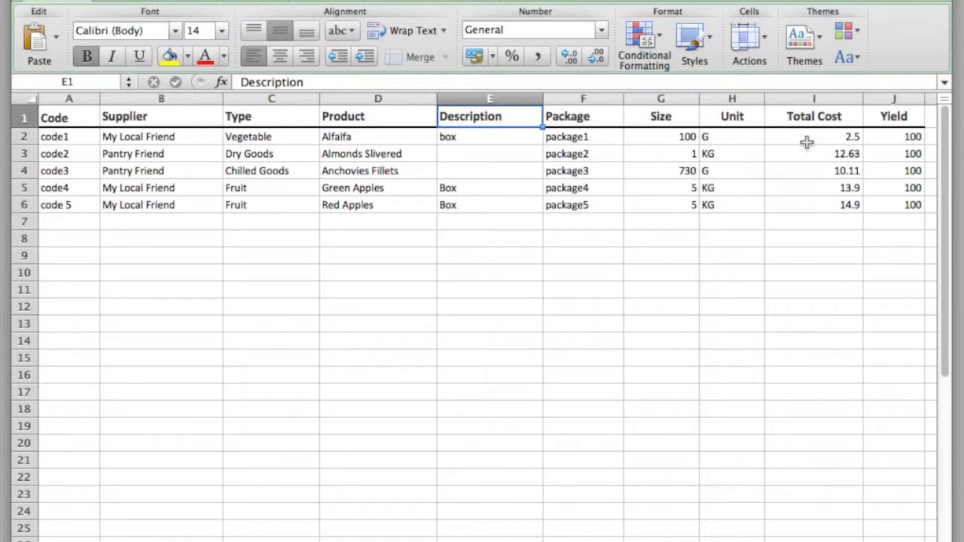
Examine the Yield heading and the values in the Yield column of the template
click(904, 116)
drag(899, 138, 896, 380)
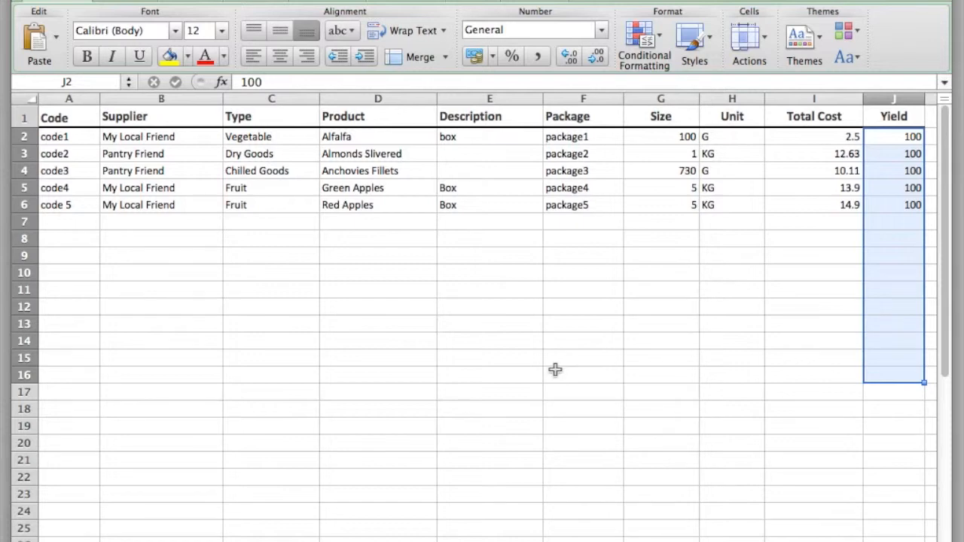
scroll(452, 354, right, 3)
click(389, 342)
scroll(369, 376, left, 3)
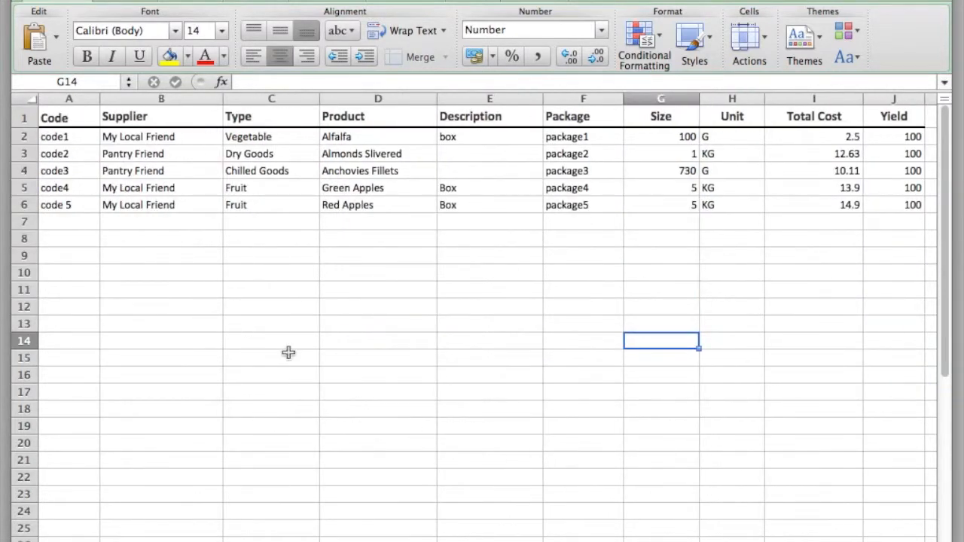
click(323, 304)
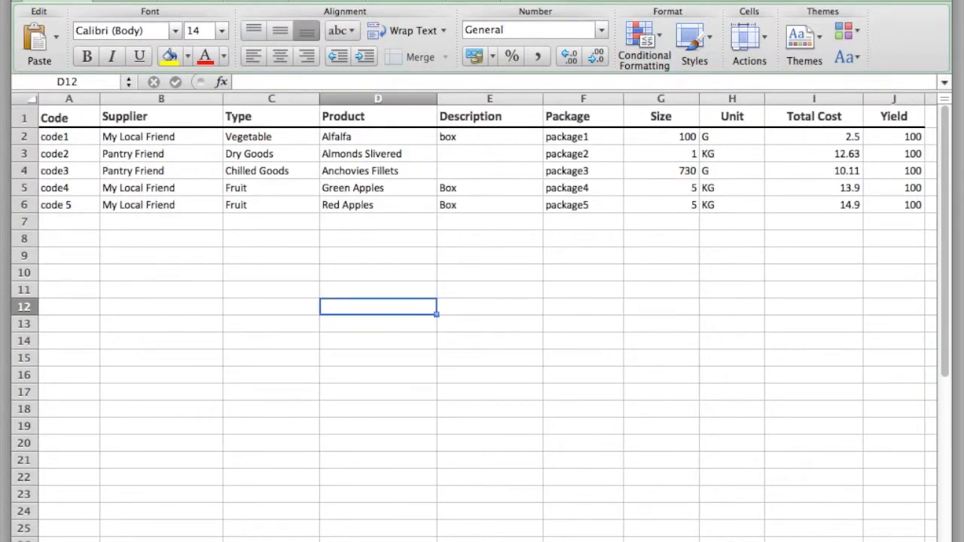
Switch to the workbook's instruction sheet and read Step 1 on preparing the account for import
key(ctrl+Page_Up)
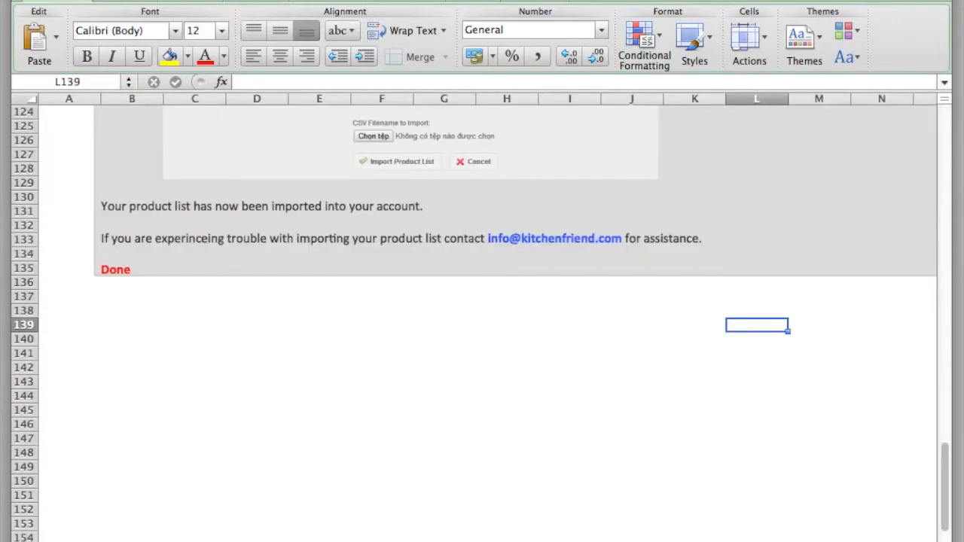
scroll(290, 415, up, 9)
scroll(290, 415, up, 15)
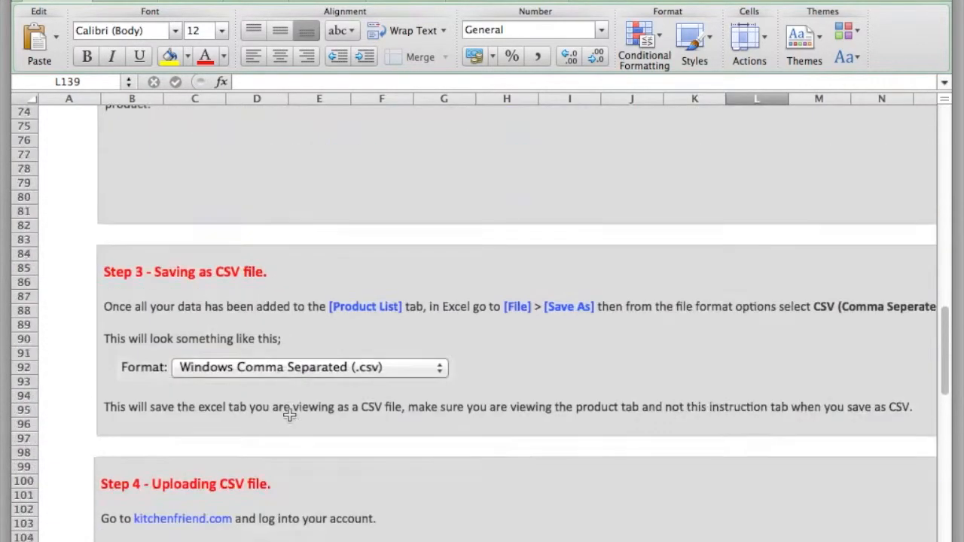
scroll(292, 419, up, 10)
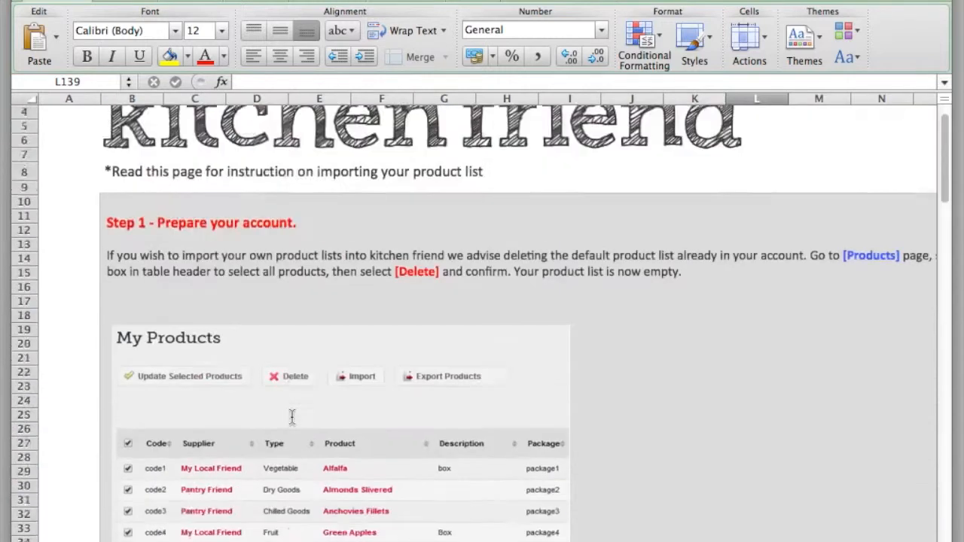
scroll(290, 419, down, 3)
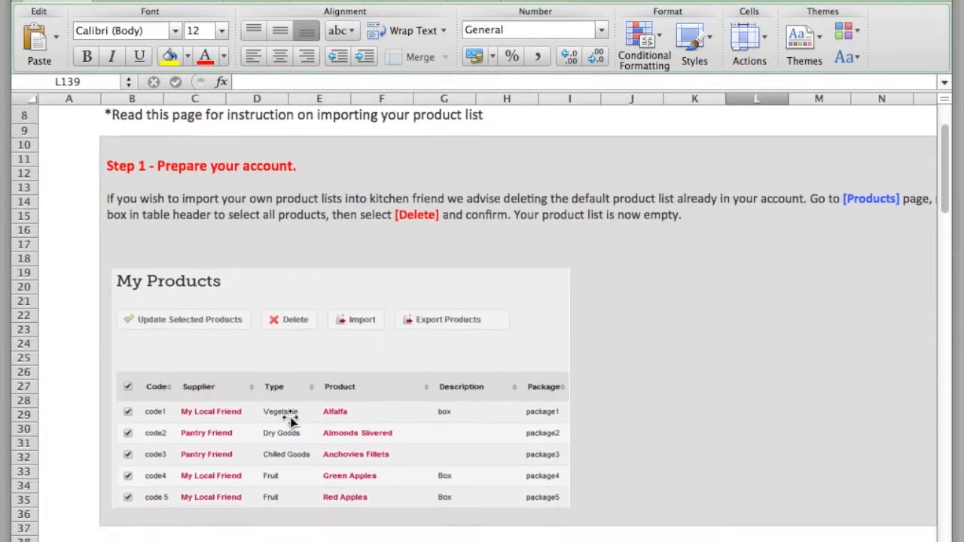
click(285, 153)
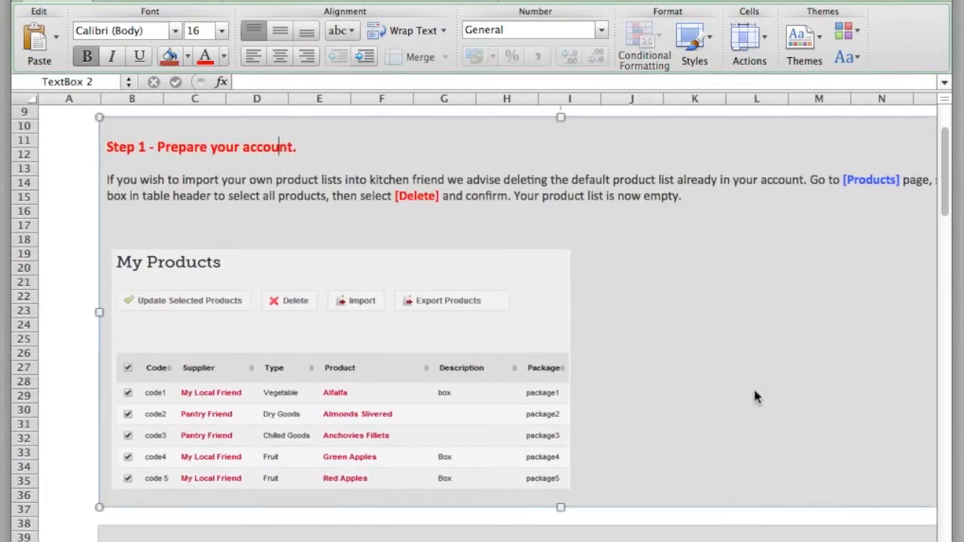
Read Step 2 on creating the spreadsheet and compare its example with the Product List sheet
scroll(586, 387, down, 4)
scroll(588, 387, down, 5)
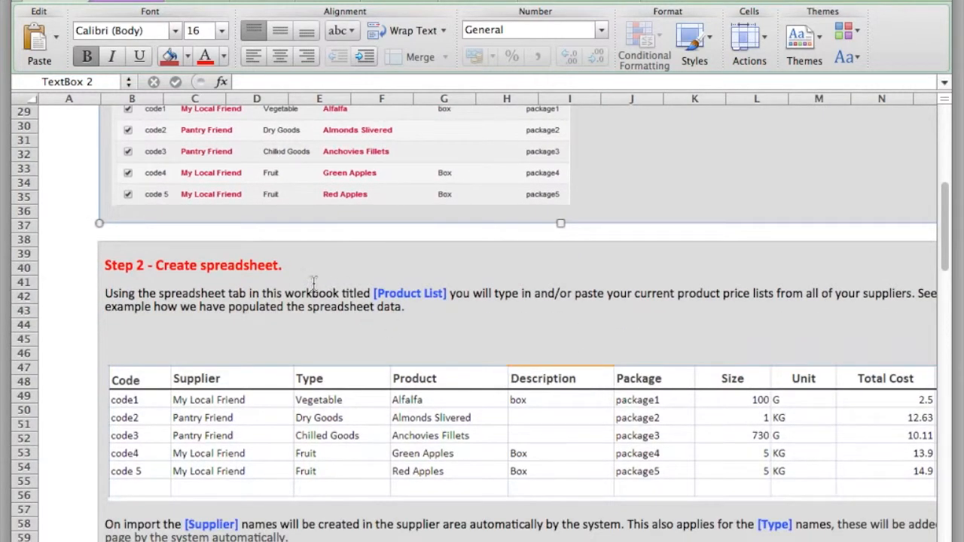
click(283, 266)
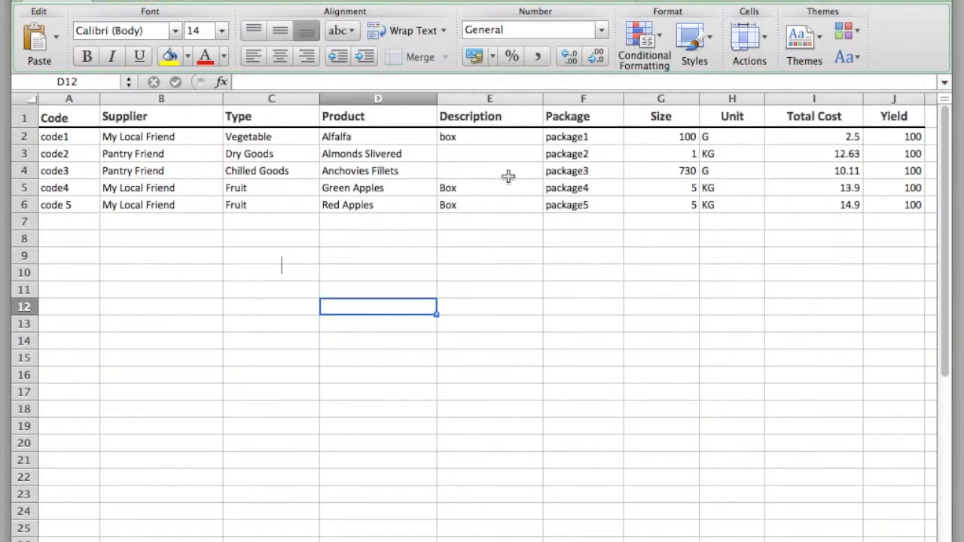
click(523, 202)
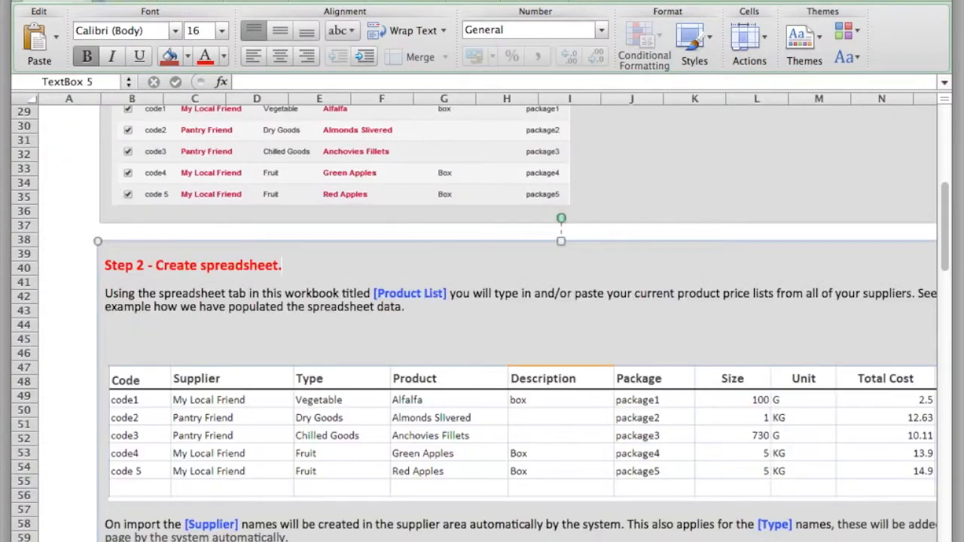
scroll(329, 461, down, 10)
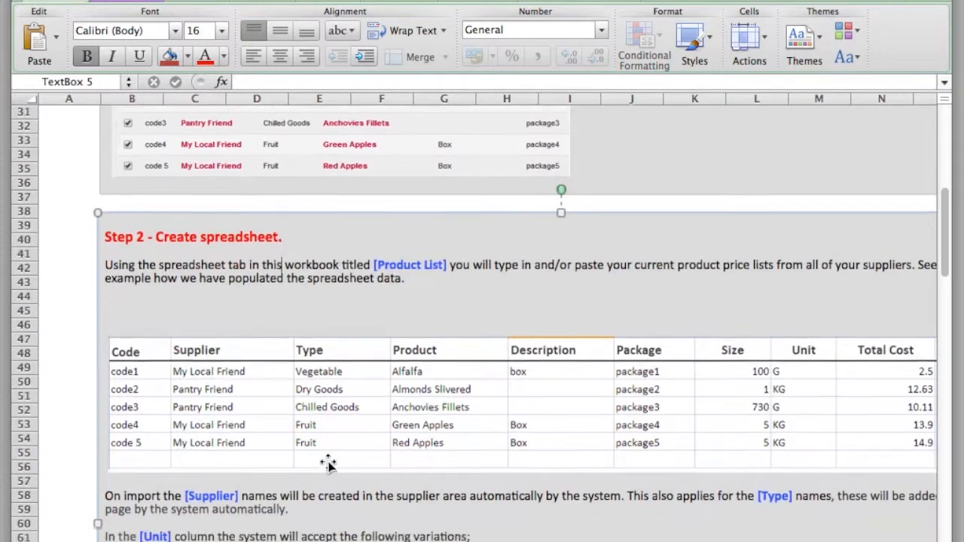
Read Step 3 on saving the sheet as a CSV file and Step 4 on uploading it
scroll(329, 461, down, 5)
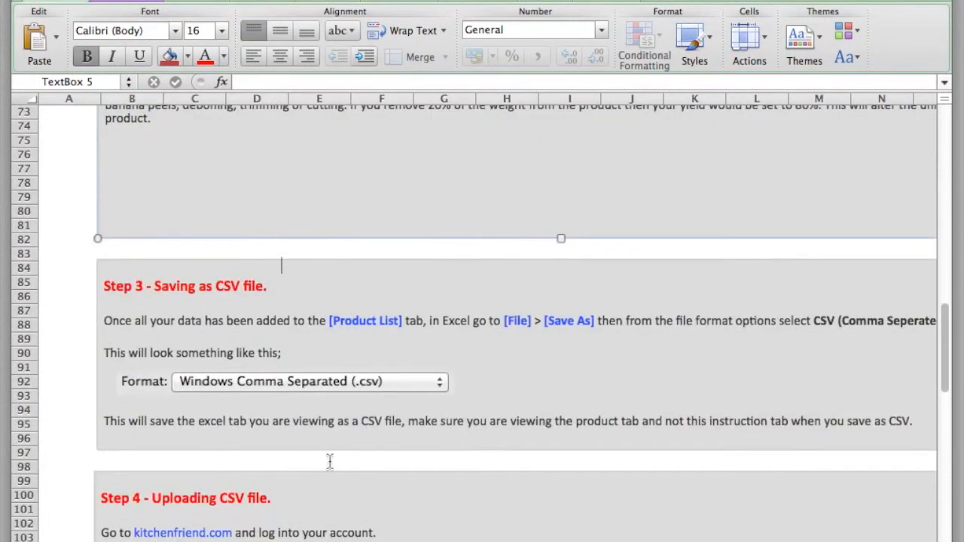
click(275, 287)
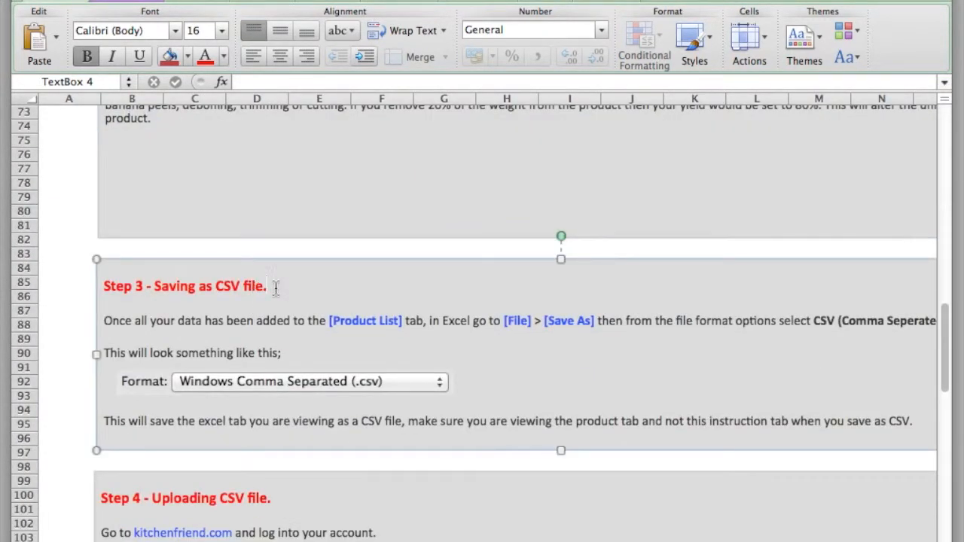
scroll(382, 388, down, 2)
scroll(382, 389, down, 4)
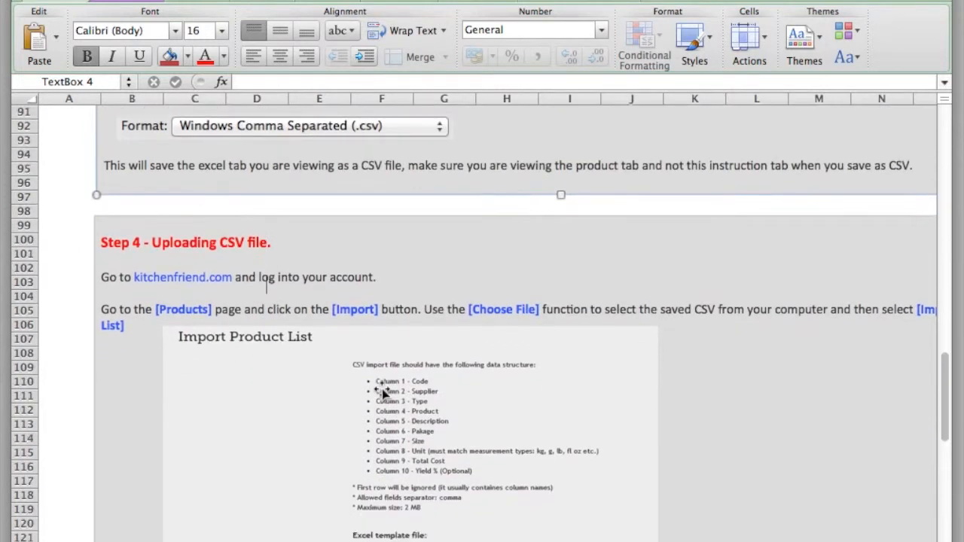
scroll(345, 338, down, 2)
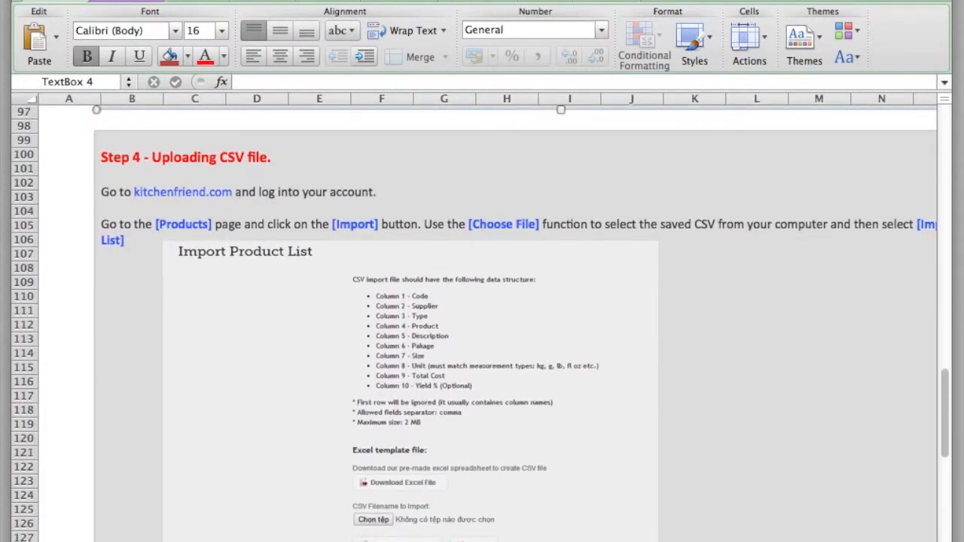
Switch to the product list workbook and look over its filled range, starting from cell A1
click(80, 1)
click(146, 14)
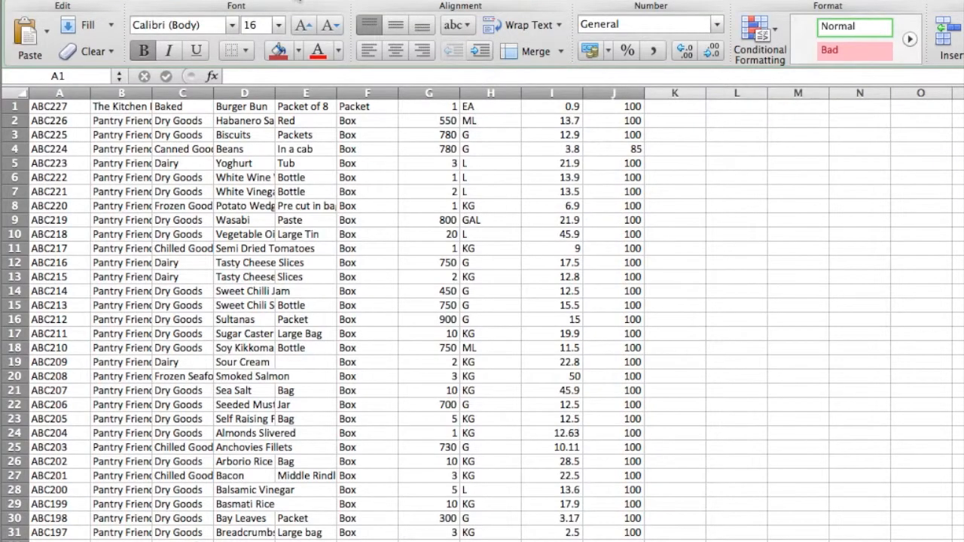
key(super+a)
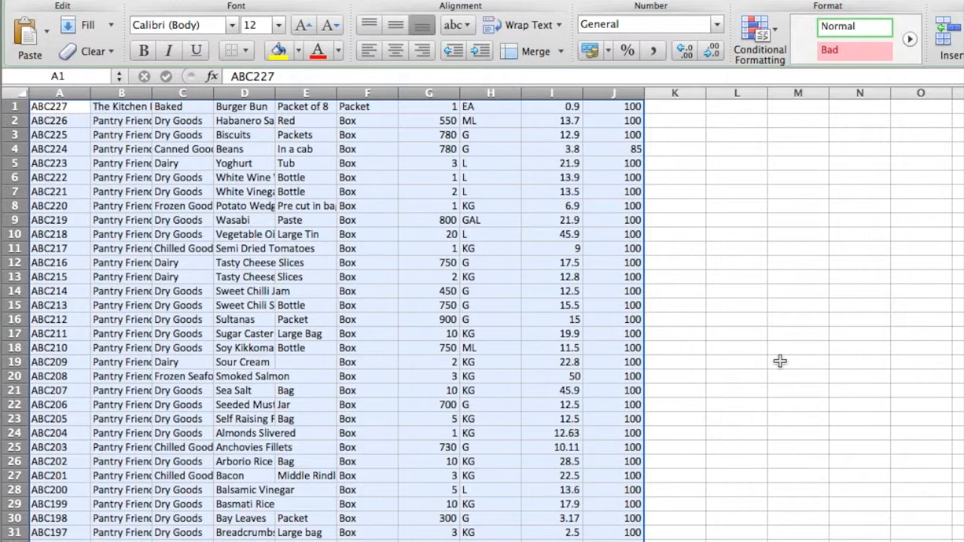
click(751, 390)
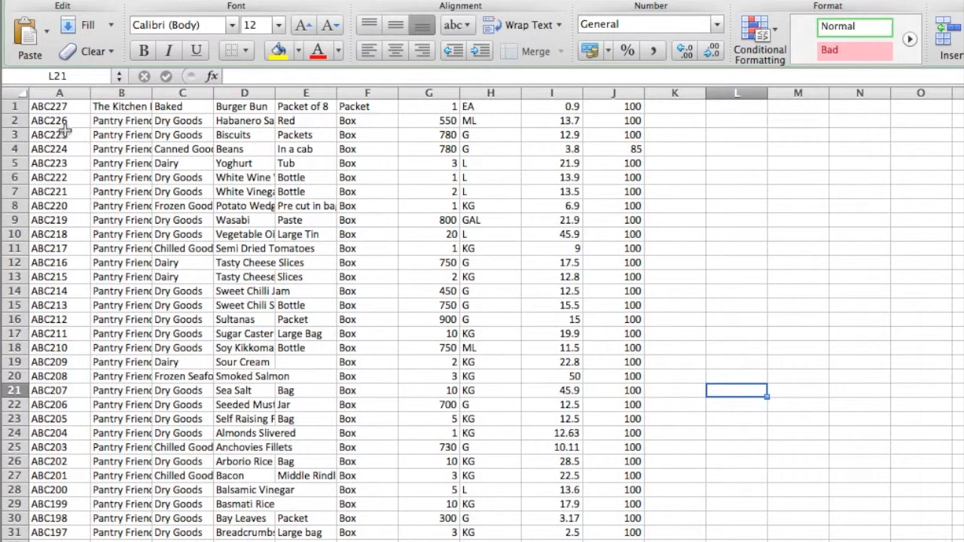
click(66, 106)
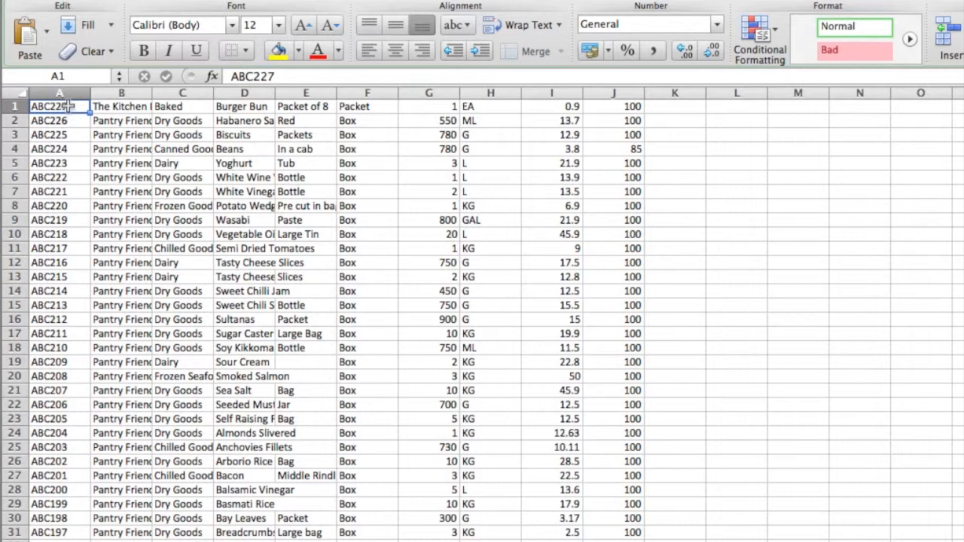
Fit the widths of columns B, C and D to their contents
click(192, 177)
drag(152, 93, 152, 92)
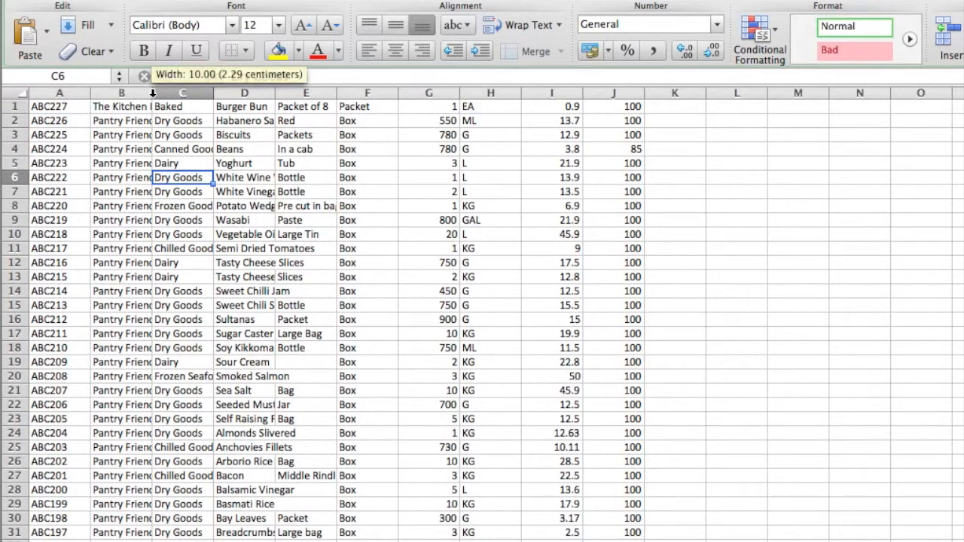
double_click(152, 93)
click(302, 147)
double_click(258, 92)
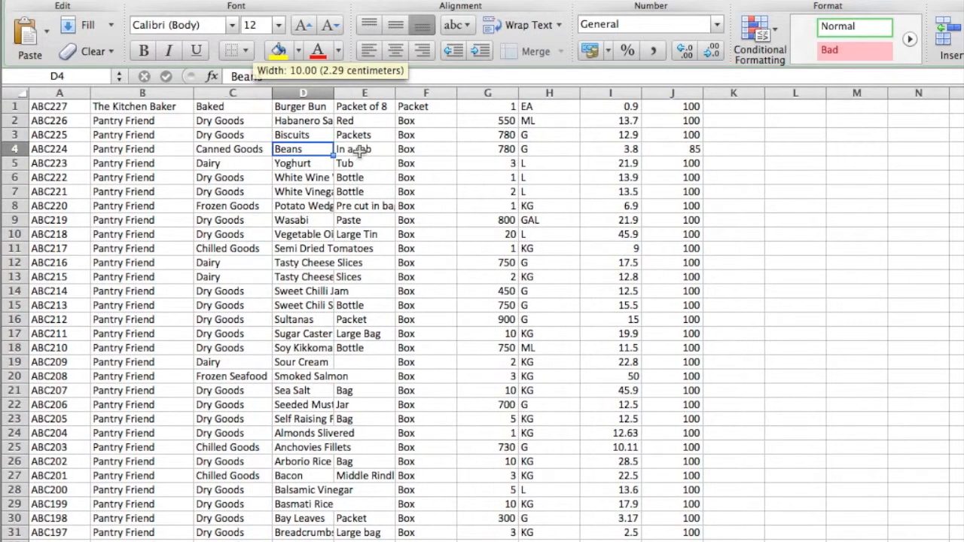
double_click(333, 93)
double_click(395, 93)
Go to the Chefs Choice rows near the end of the list and widen column D to fit the long product names
click(522, 248)
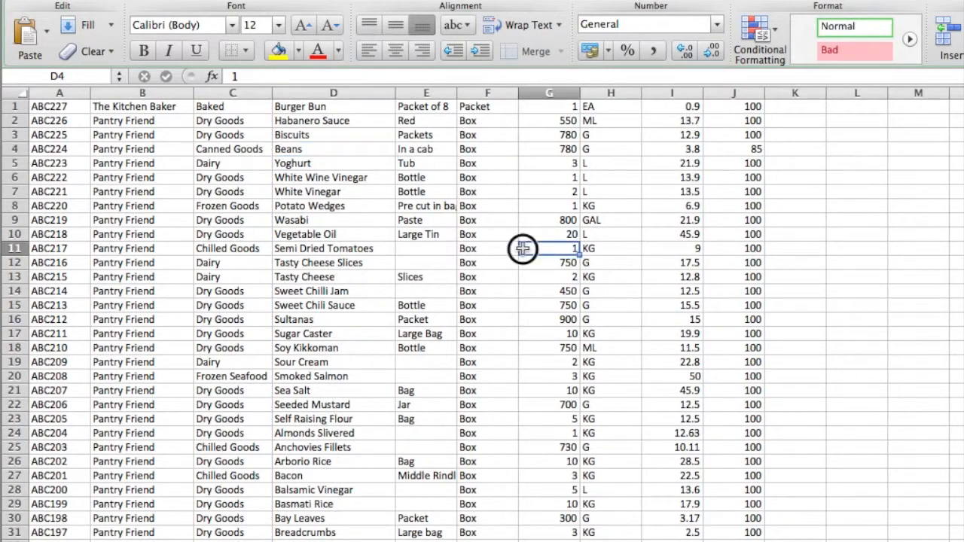
scroll(415, 479, down, 10)
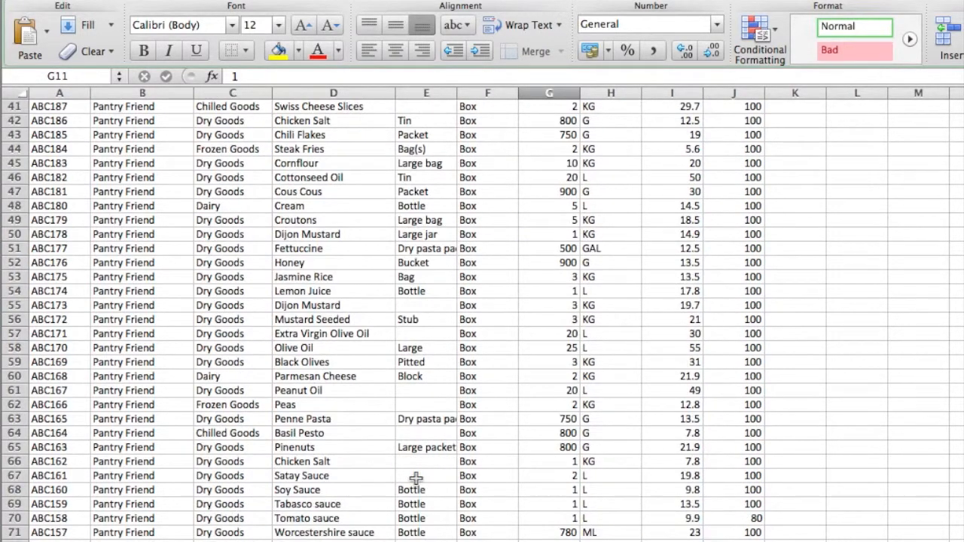
scroll(416, 479, down, 7)
scroll(416, 478, down, 20)
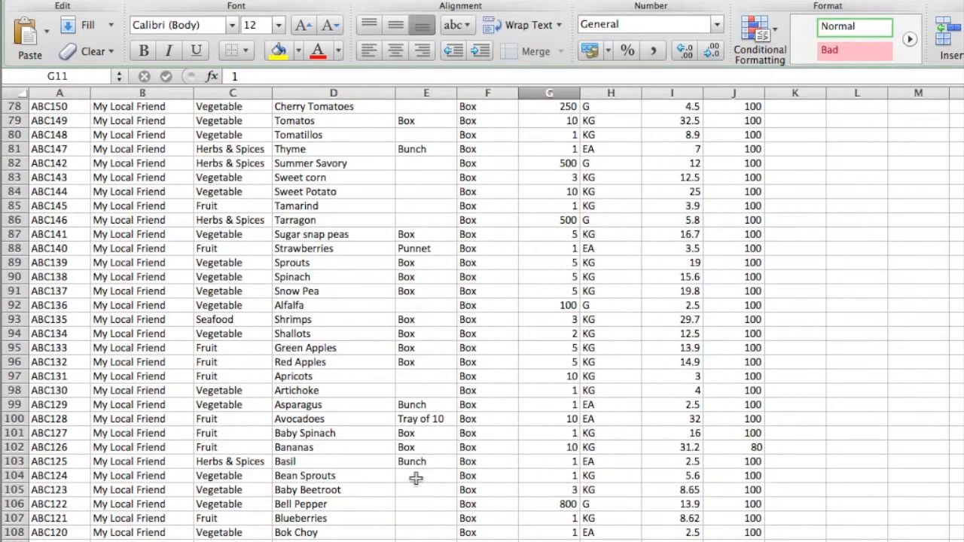
scroll(416, 478, down, 15)
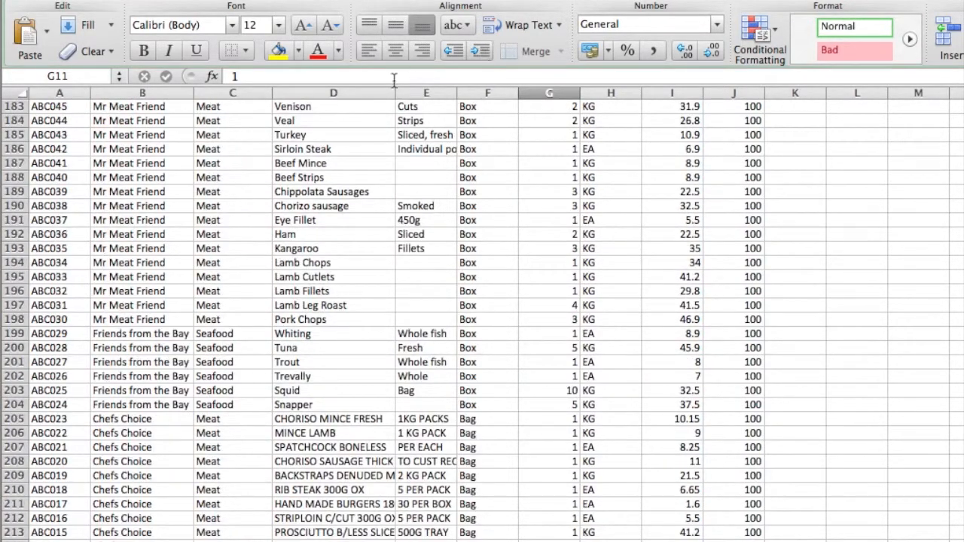
drag(396, 92, 444, 93)
Review the supplier, size and unit entries across the list and return to the first row
click(133, 448)
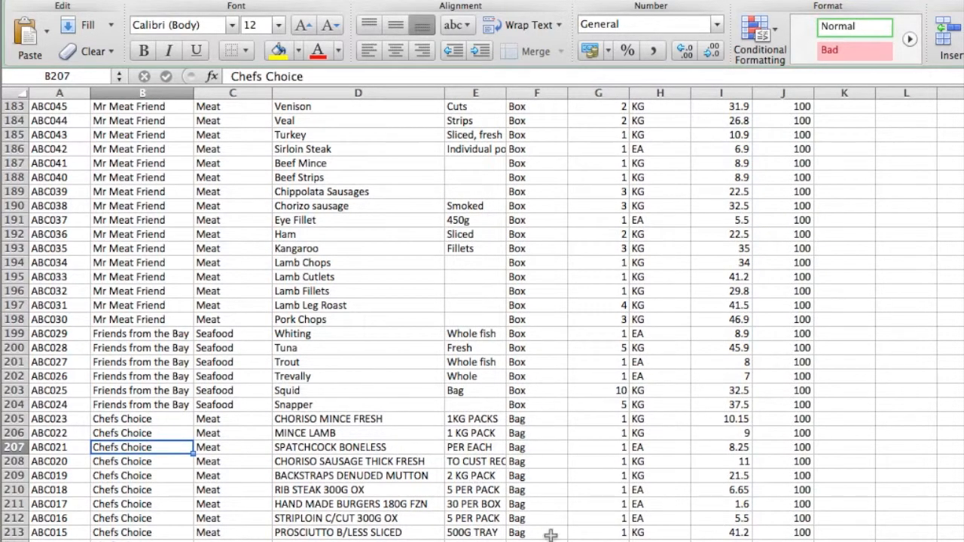
click(601, 289)
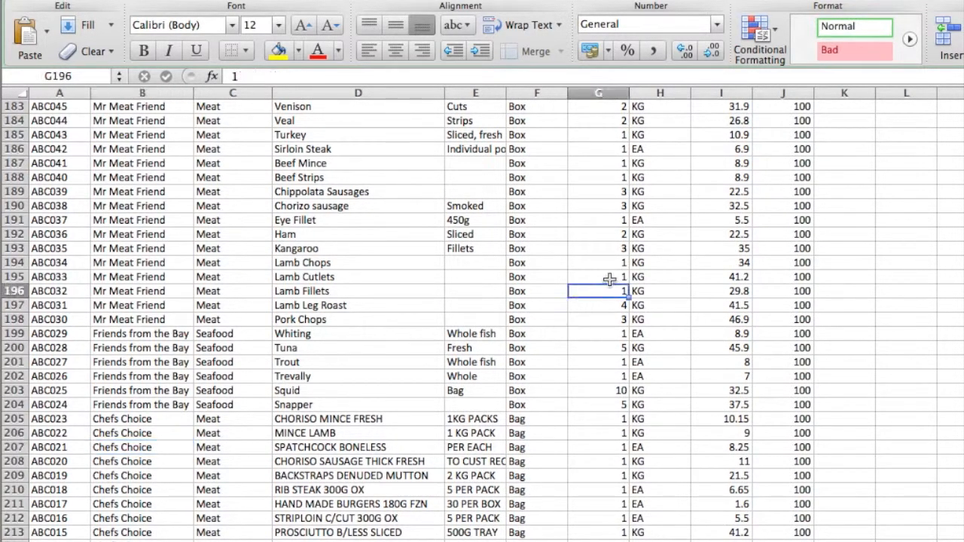
click(657, 277)
scroll(486, 368, up, 20)
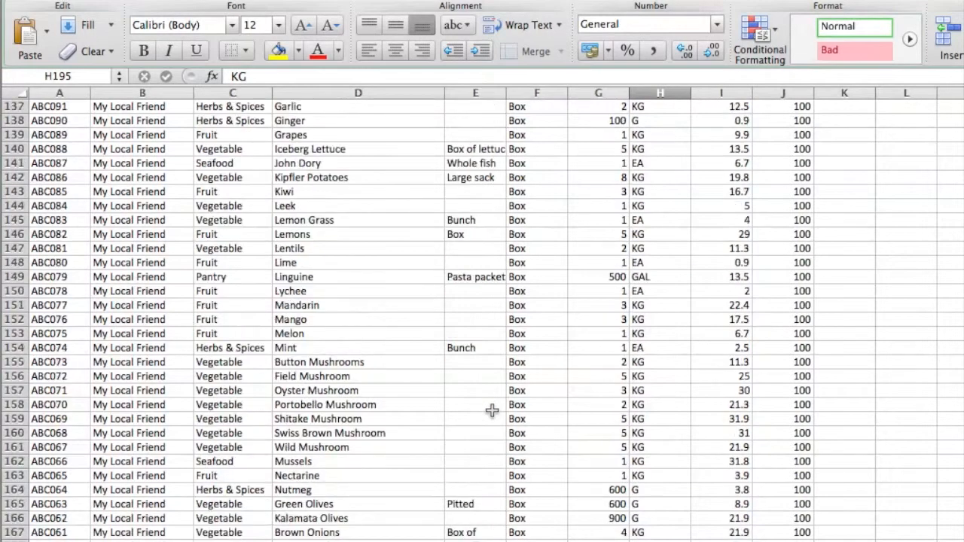
scroll(509, 457, up, 20)
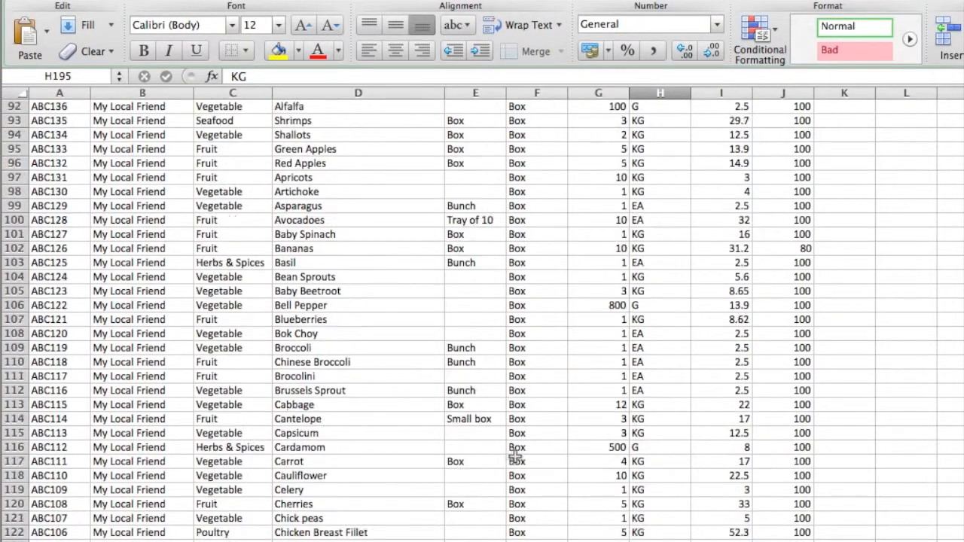
scroll(353, 466, up, 6)
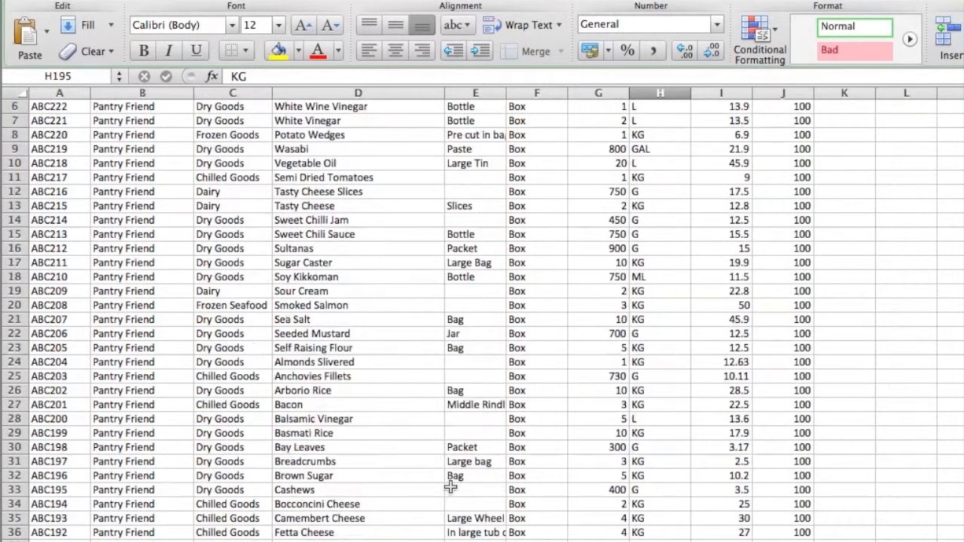
scroll(374, 374, up, 1)
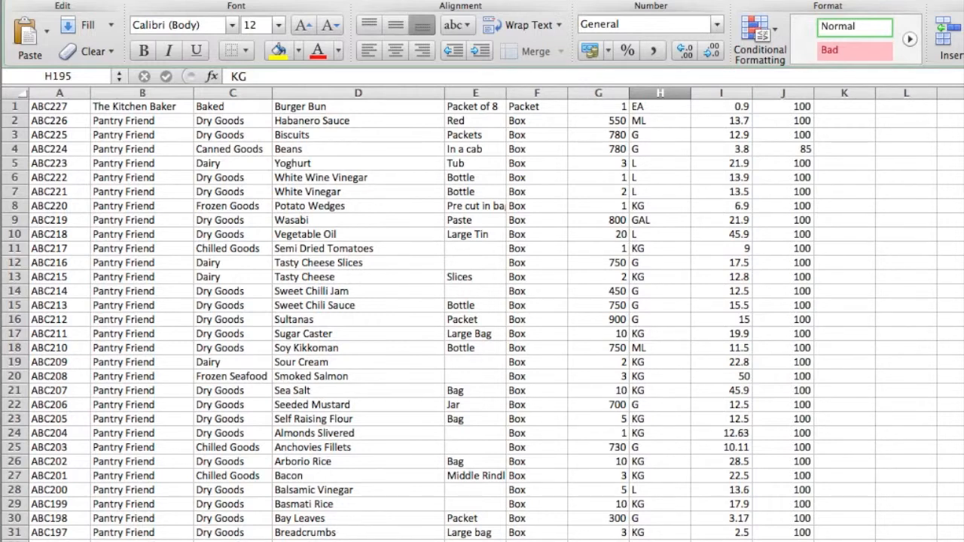
Save the sheet to the Desktop as Windows Comma Separated (.csv), replacing the existing products_2014_09_12_02_07_19 file and accepting the loss of unsupported features
key(super+shift+s)
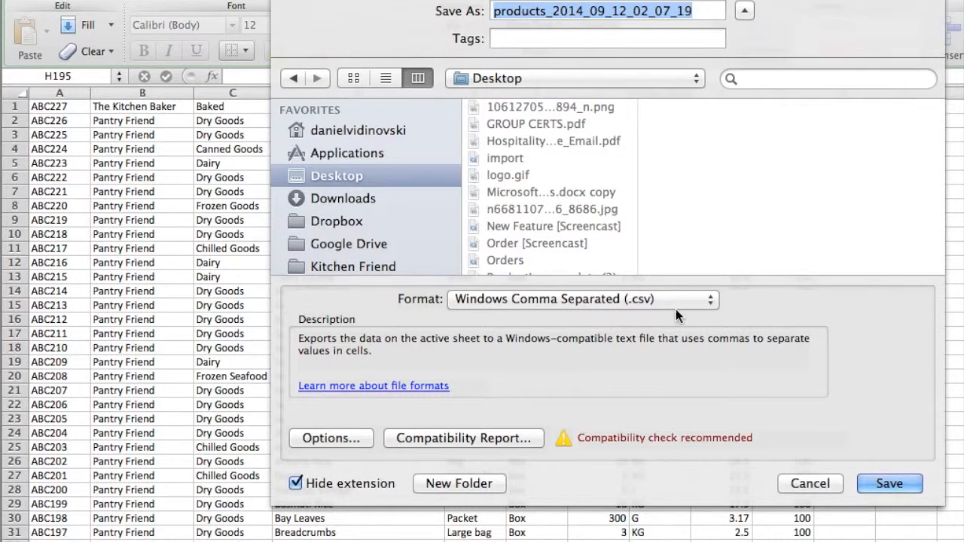
click(891, 484)
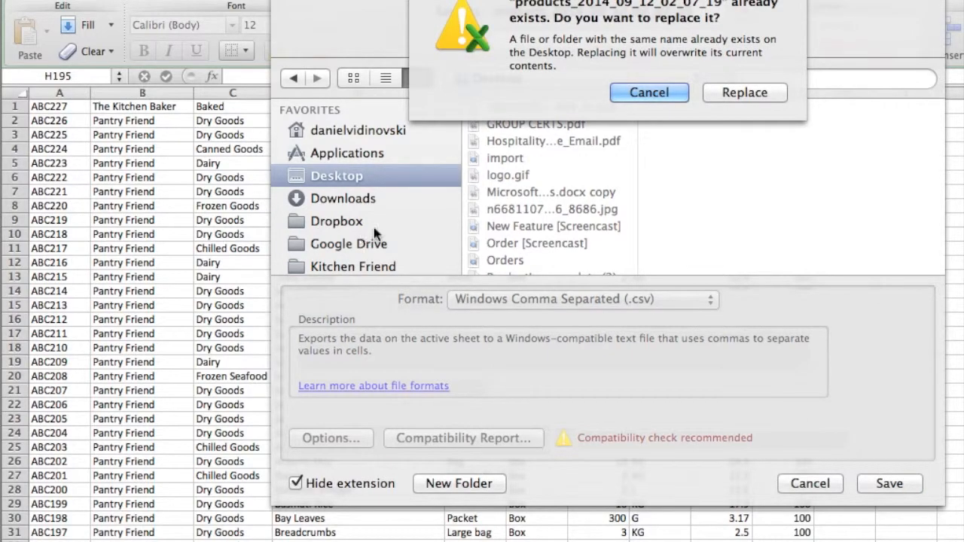
click(744, 92)
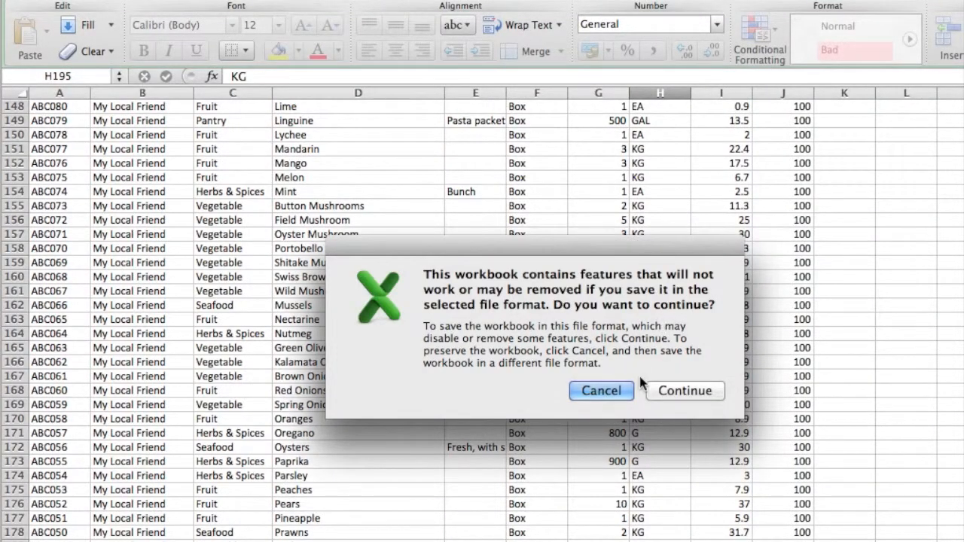
click(685, 390)
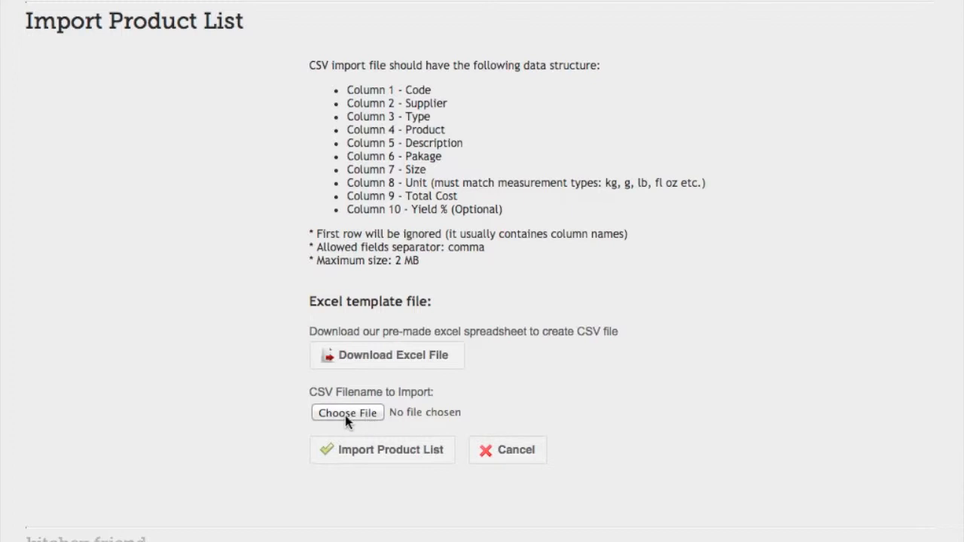
On Kitchen Friend's Import Product List page, choose the products_2014_09_12_02_07_19 CSV file and import it
click(368, 418)
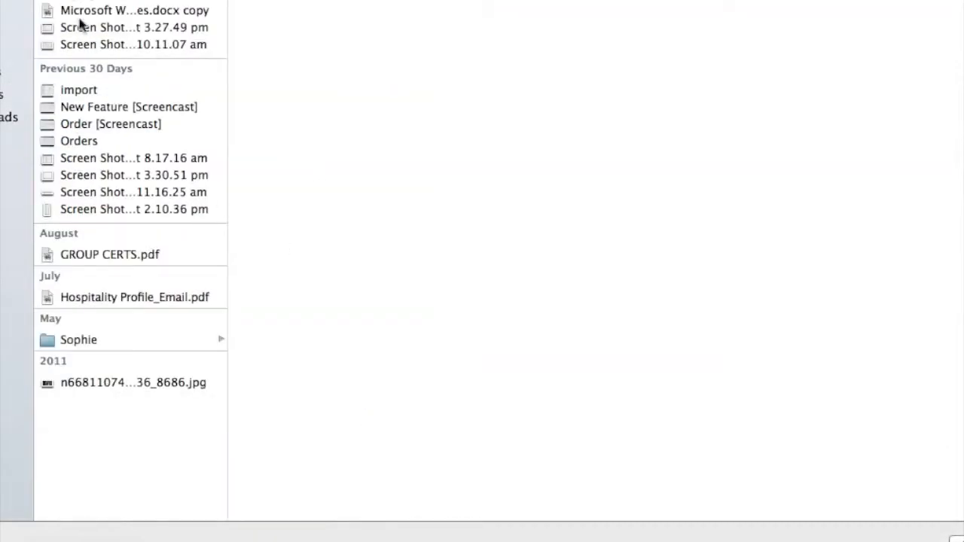
click(128, 2)
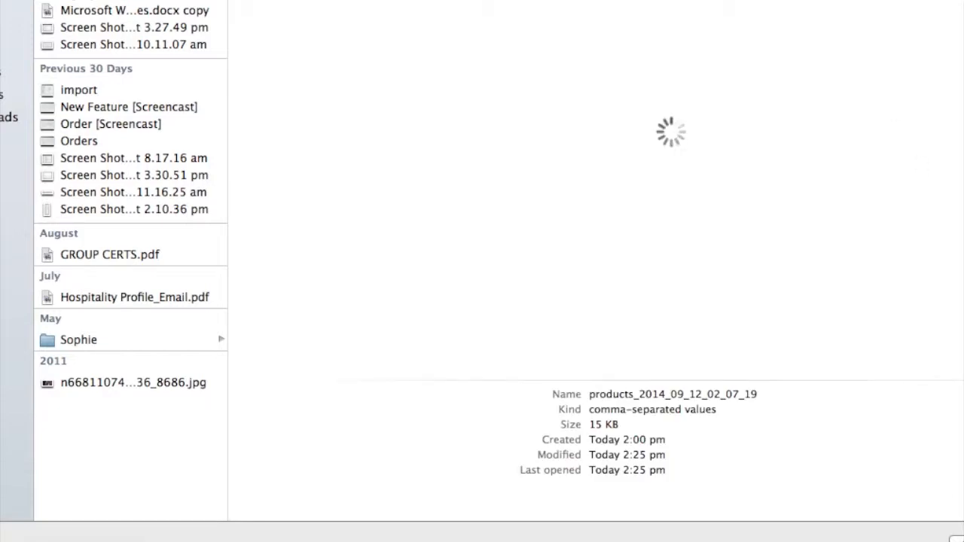
key(Return)
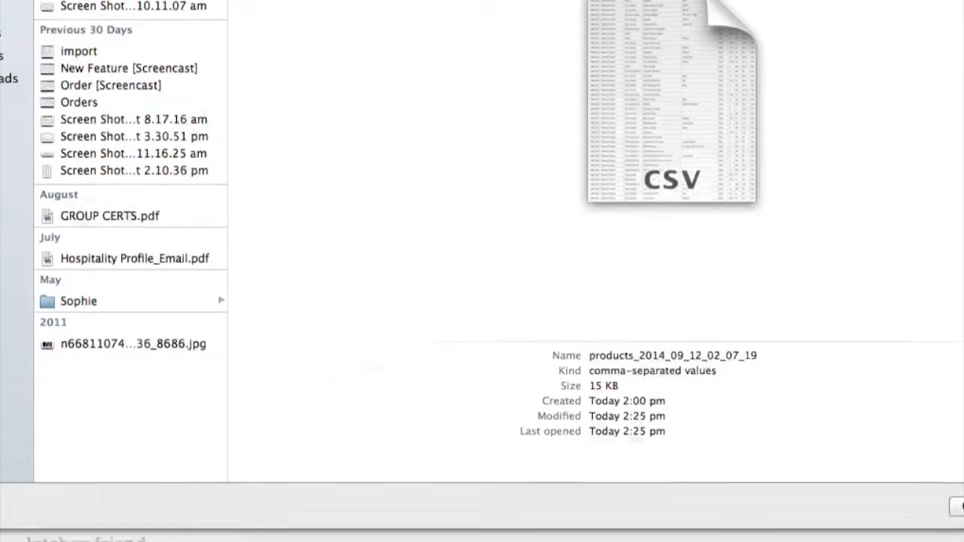
click(400, 415)
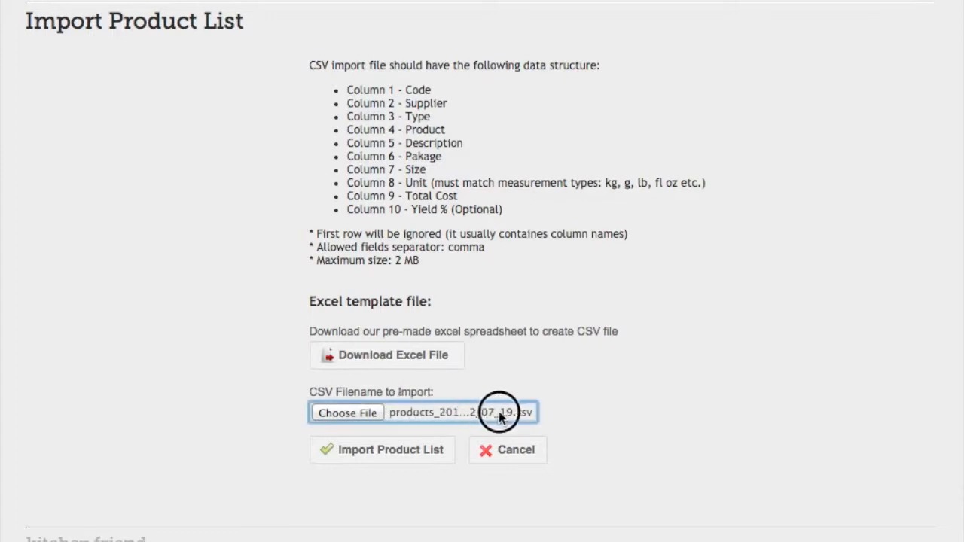
click(384, 461)
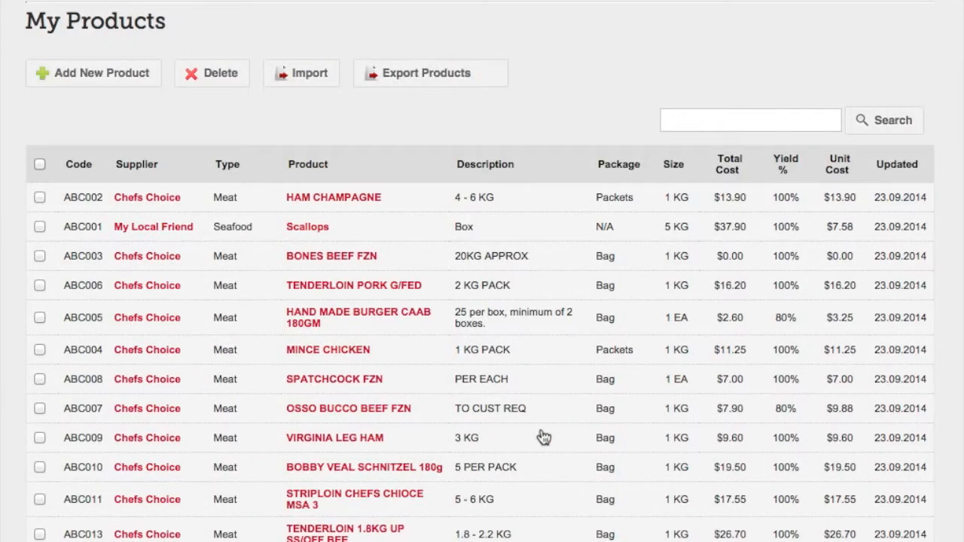
Check the imported products and their total count, and open the My Suppliers page to view the suppliers
scroll(540, 437, down, 10)
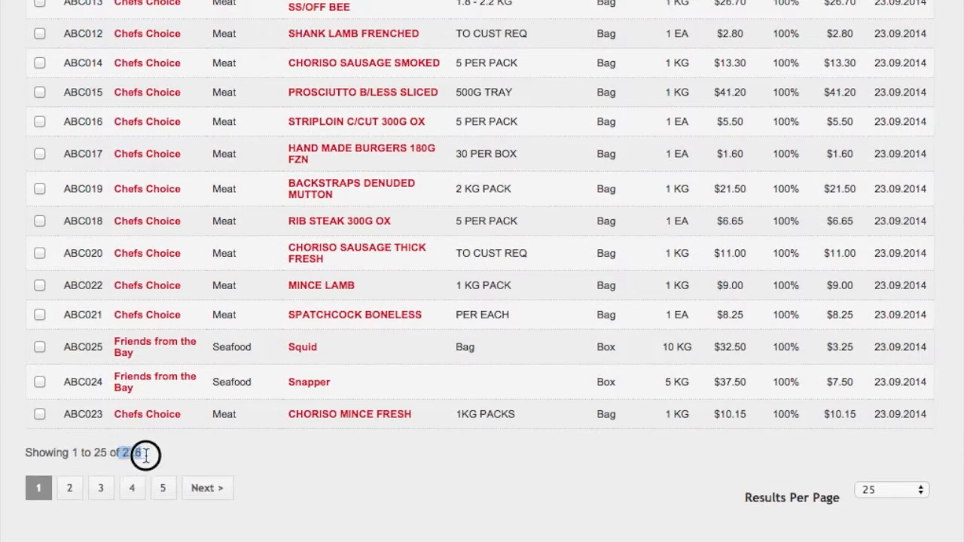
scroll(538, 482, up, 10)
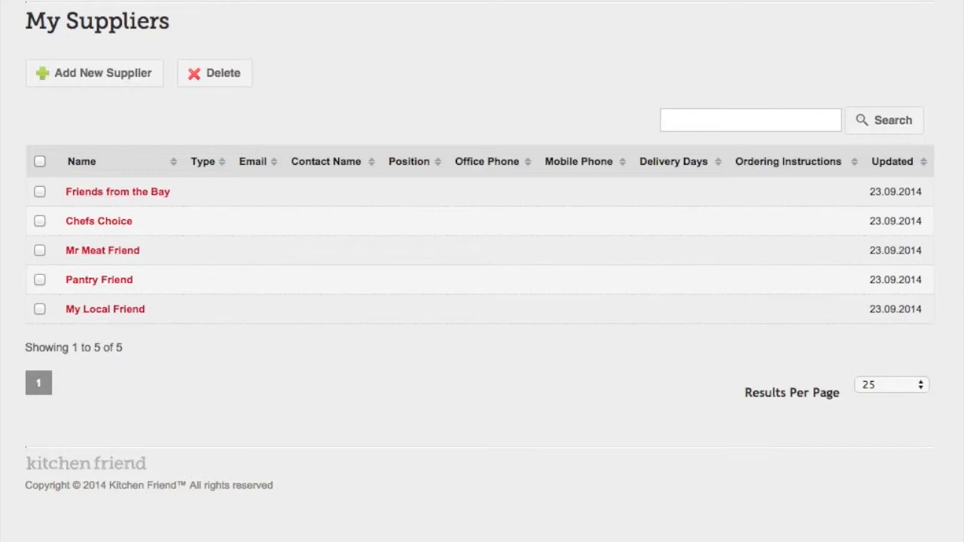
Open the My Lists page and look over its package types and product types
mouse_move(883, 1)
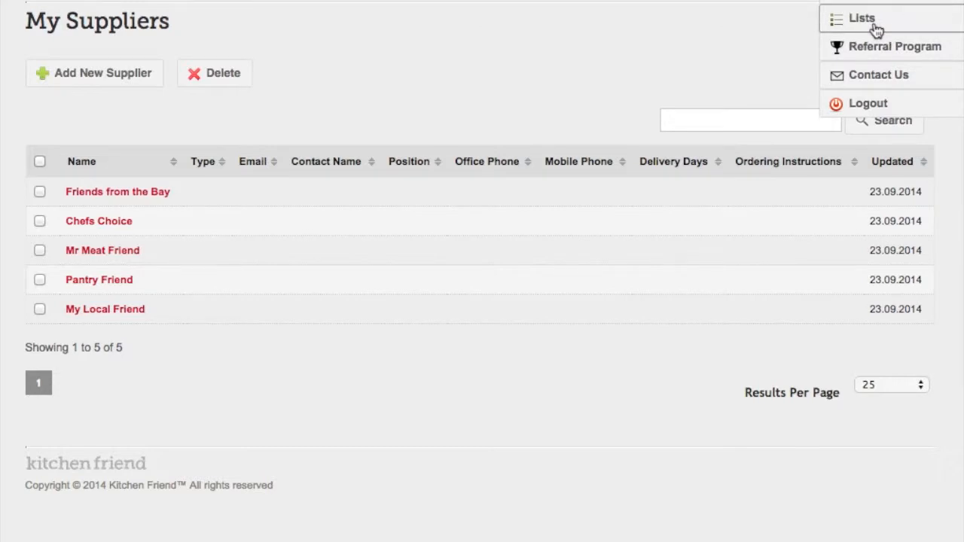
click(862, 18)
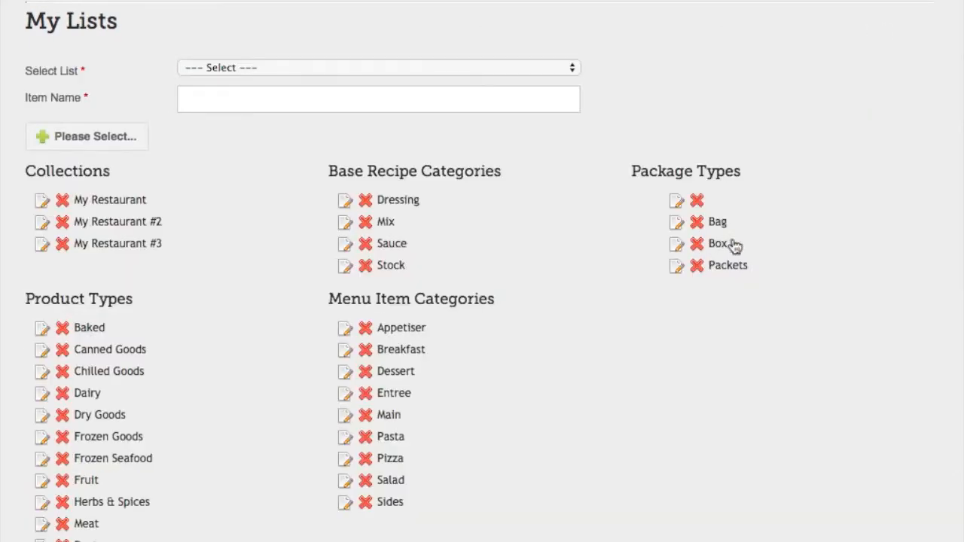
scroll(482, 403, down, 5)
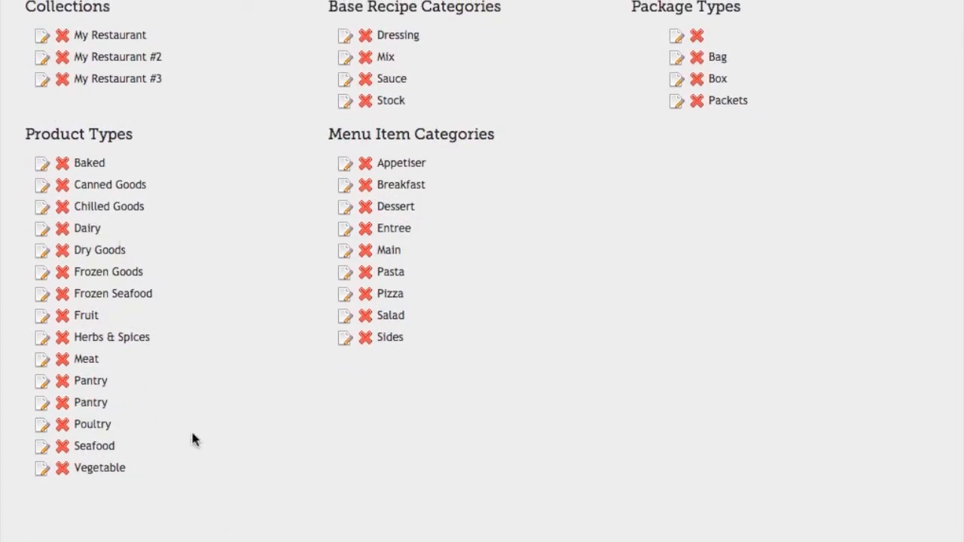
Return to the My Products page and look through the imported product rows
scroll(192, 440, up, 5)
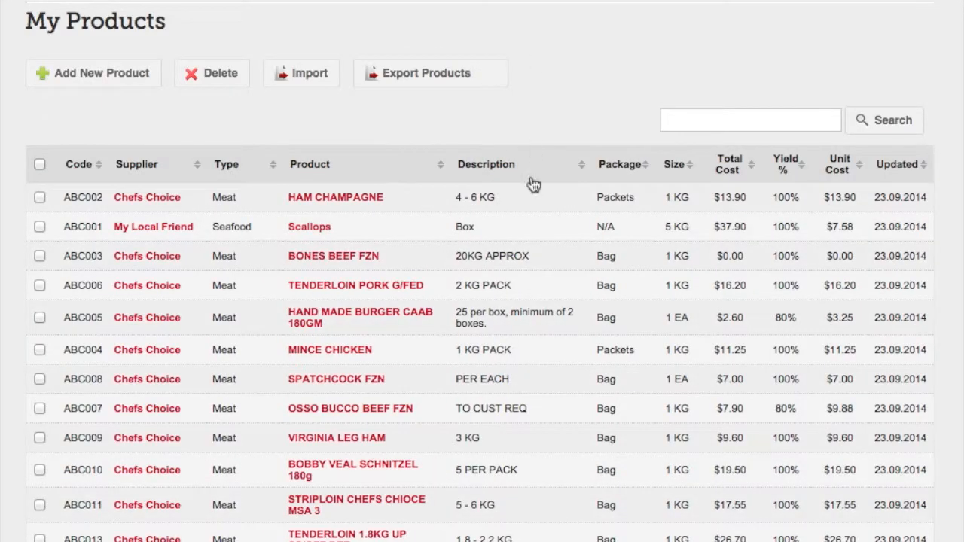
scroll(504, 282, down, 2)
scroll(503, 282, up, 2)
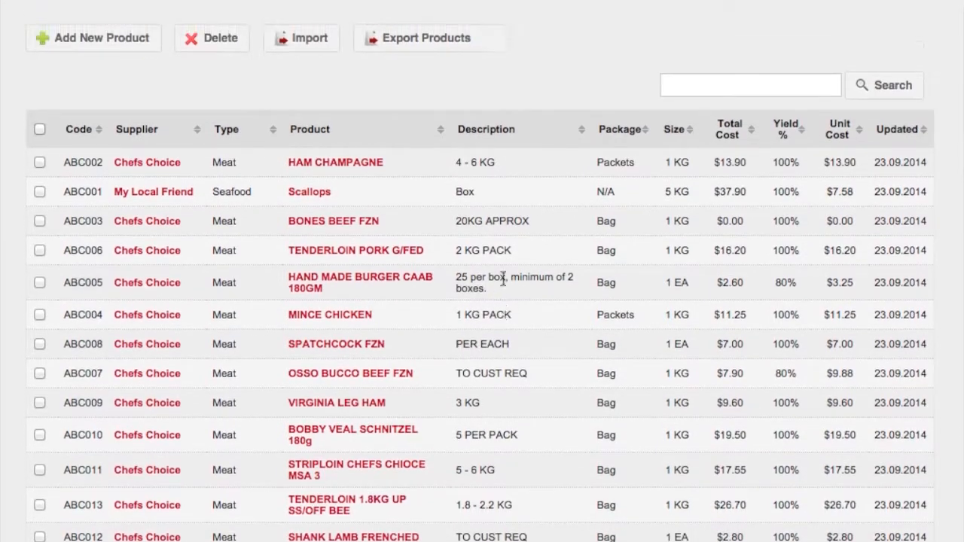